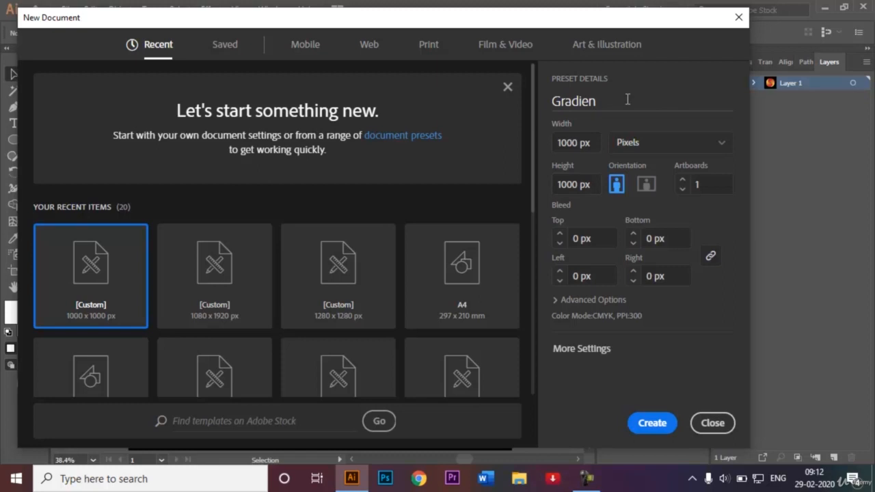
- Create a new 1000 x 1000 px document named Gradient Logo with pixels as the unit
text(t Logo)
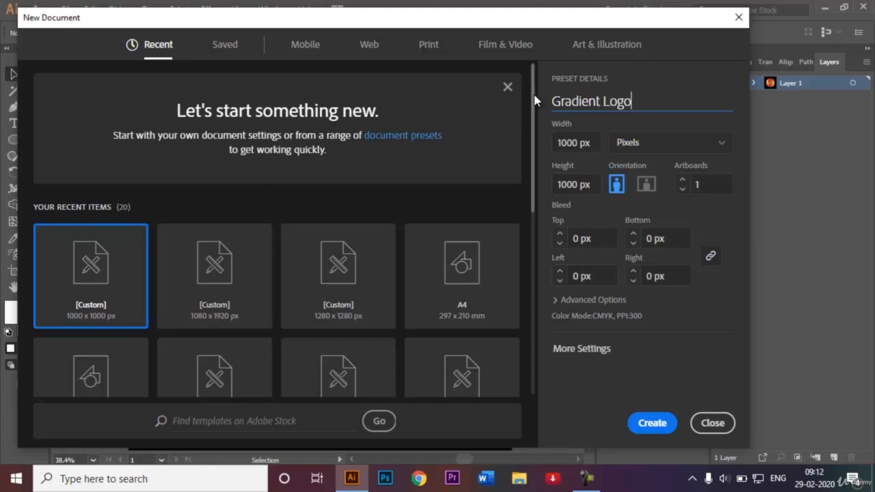
scroll(534, 100, down, 1)
drag(534, 100, 536, 173)
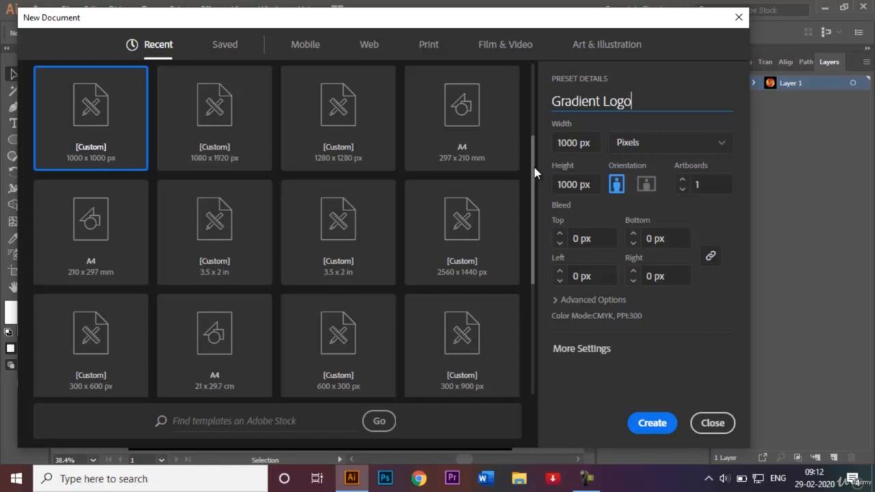
drag(535, 171, 528, 140)
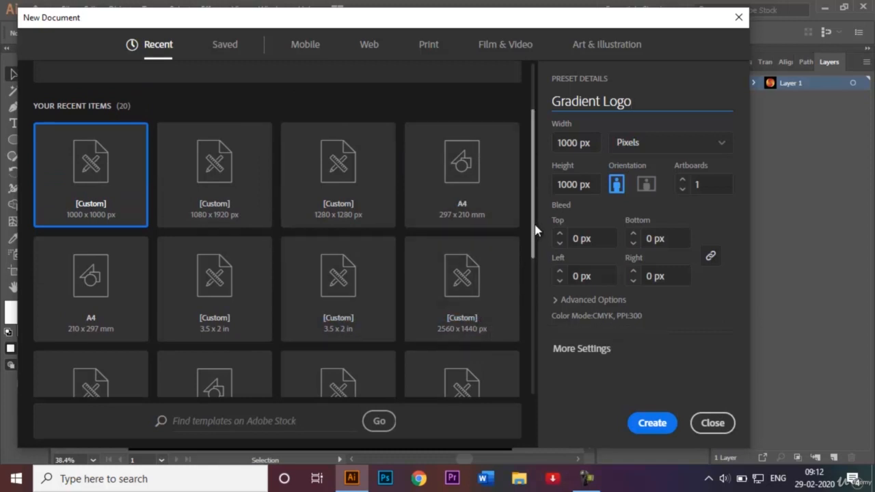
drag(535, 230, 534, 195)
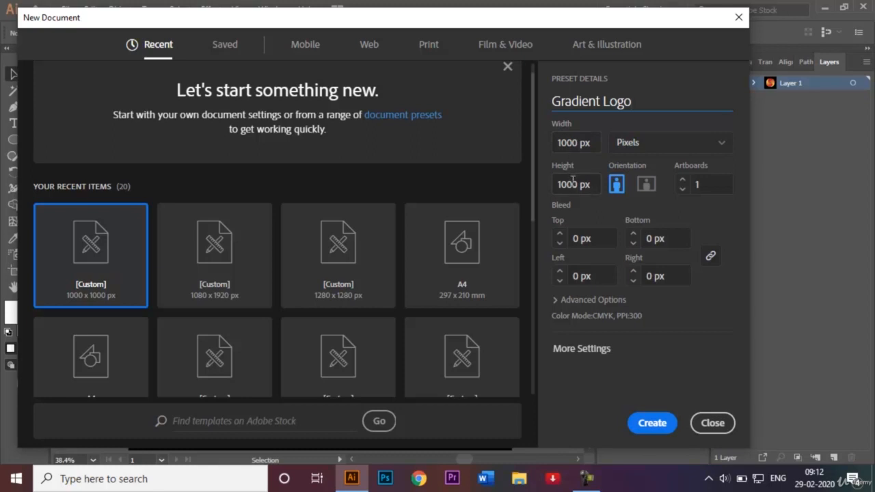
click(707, 150)
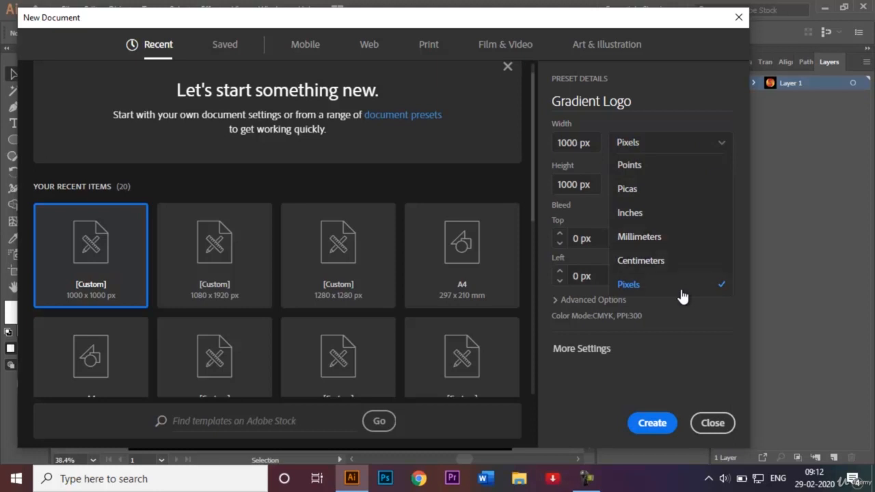
click(653, 387)
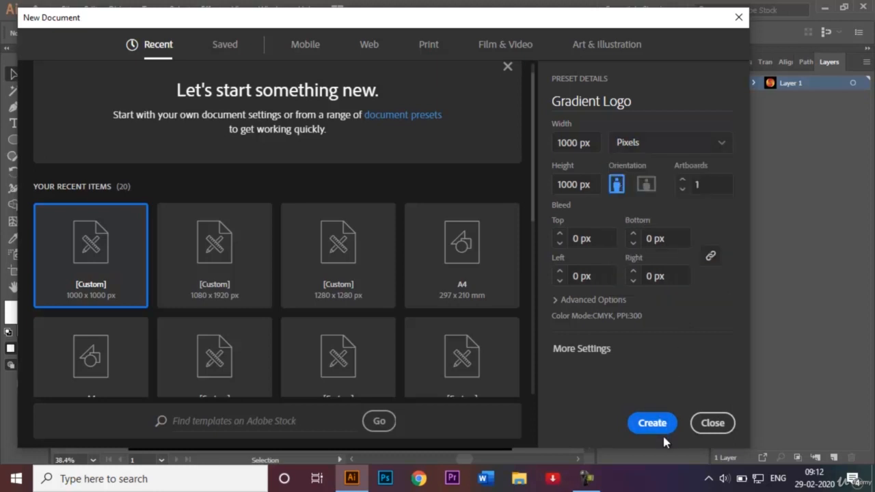
click(655, 423)
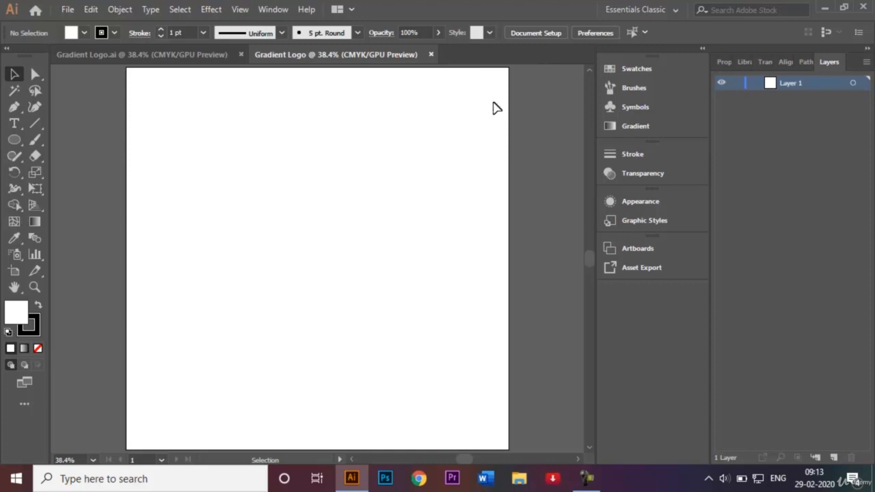
- Check whether Smart Guides are enabled, and look at the finished reference logo in Gradient Logo.ai before returning to the new document
click(241, 9)
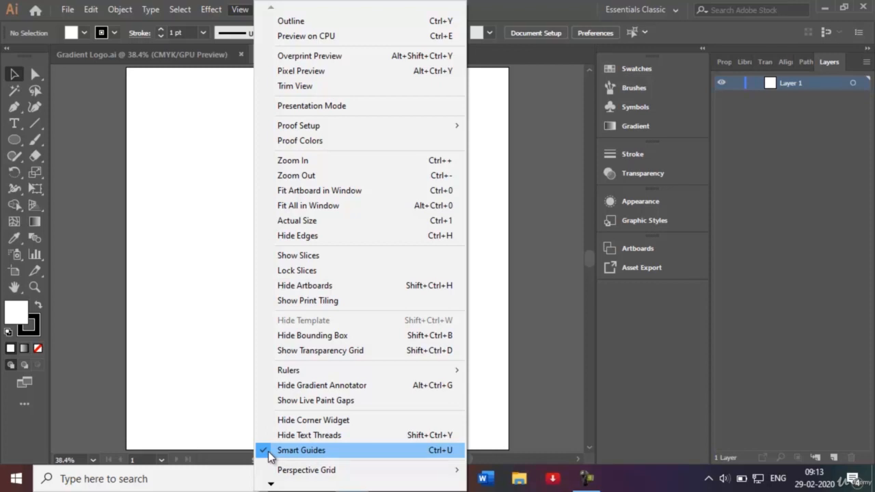
click(204, 311)
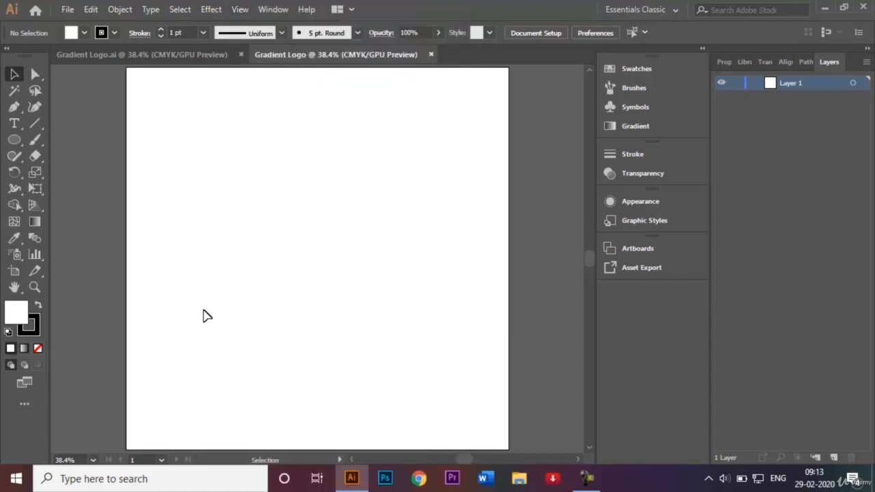
click(178, 60)
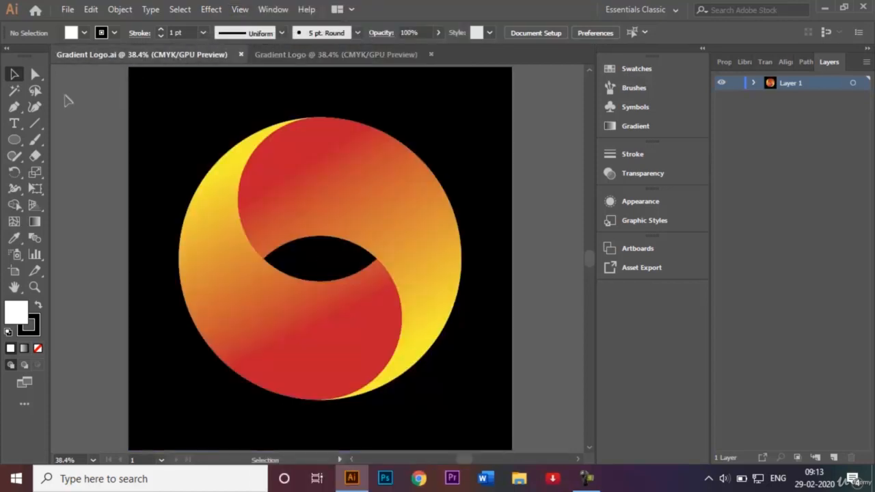
click(316, 56)
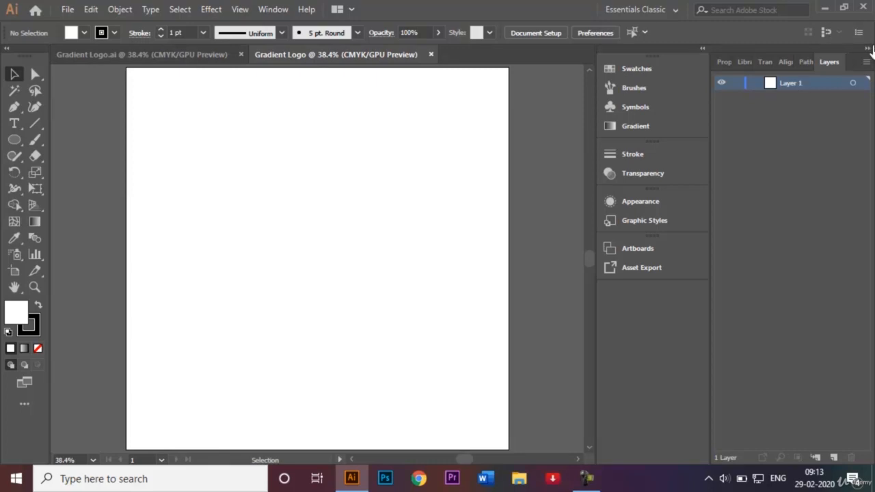
- Rename Layer 1 as Background
double_click(800, 84)
text(Background)
key(Return)
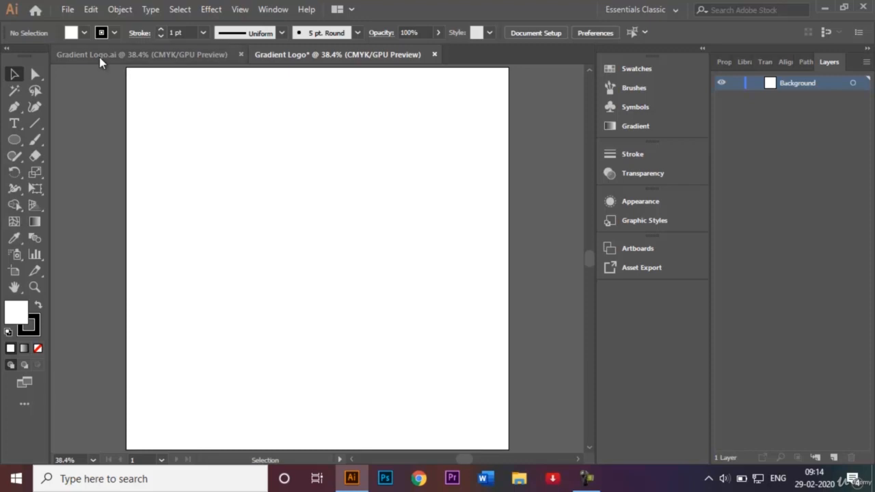
- Create a 1000 x 1000 px rectangle with a black fill and no stroke on the Background layer
click(14, 139)
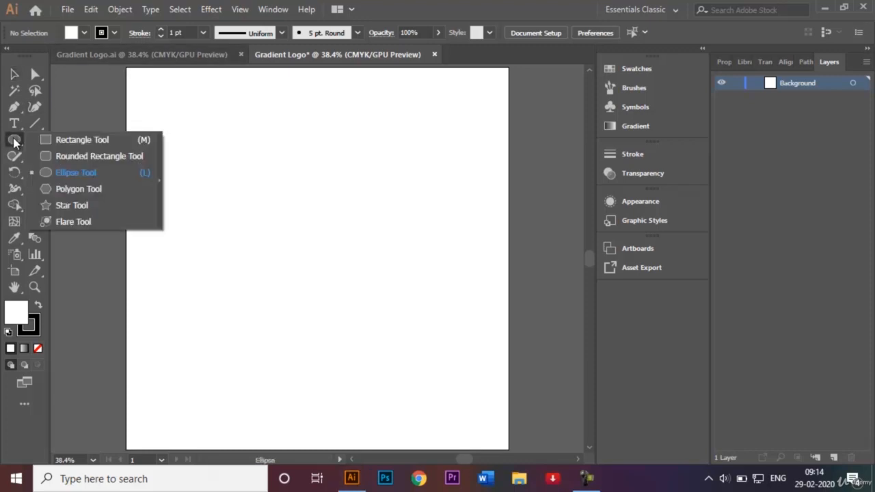
click(63, 139)
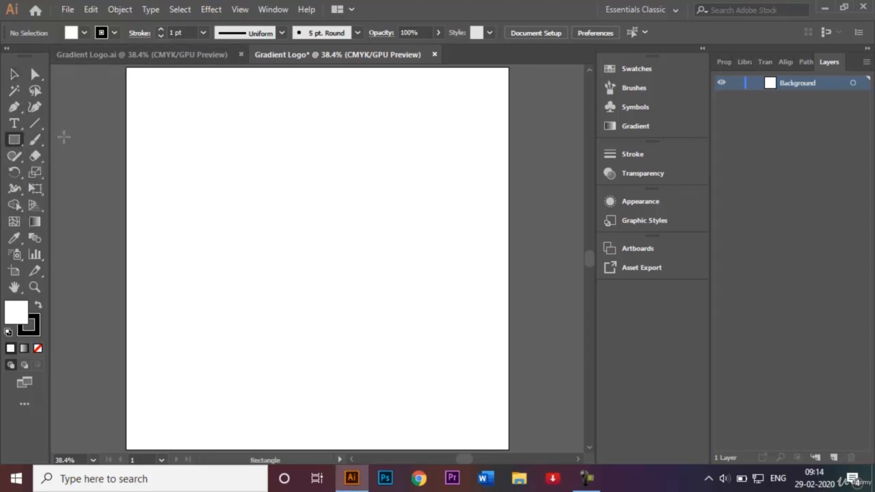
click(114, 33)
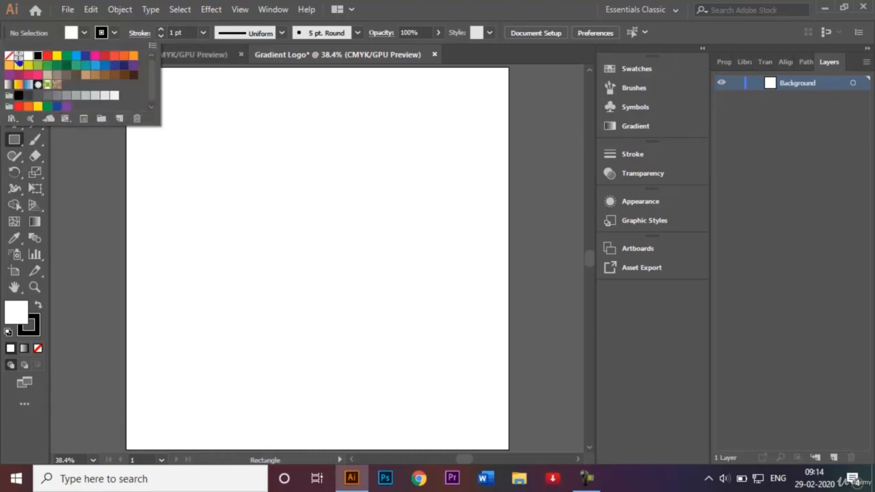
click(9, 57)
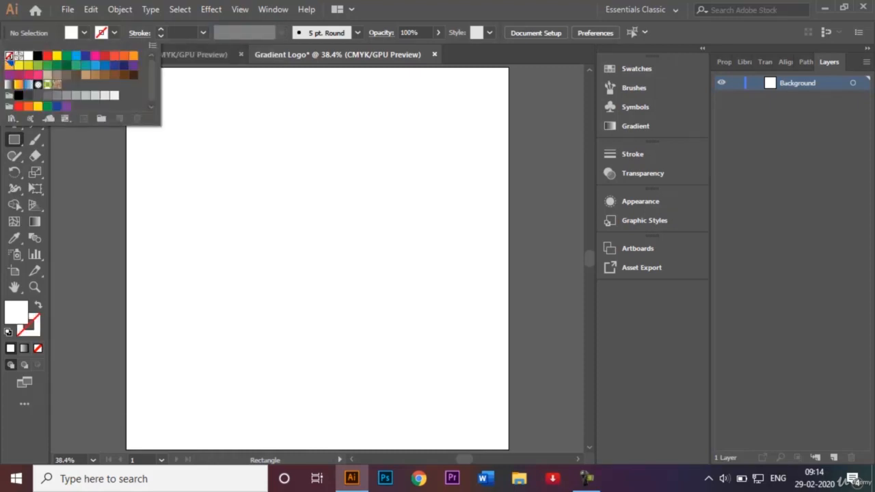
click(84, 32)
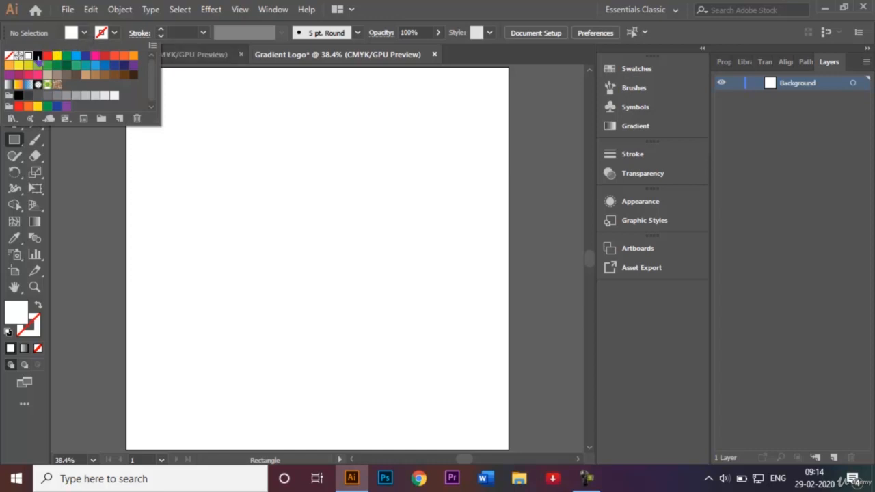
click(39, 56)
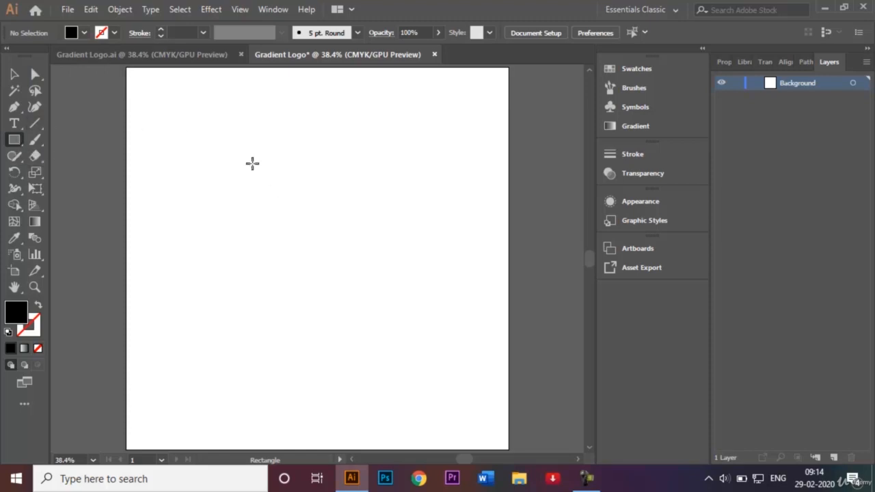
click(309, 212)
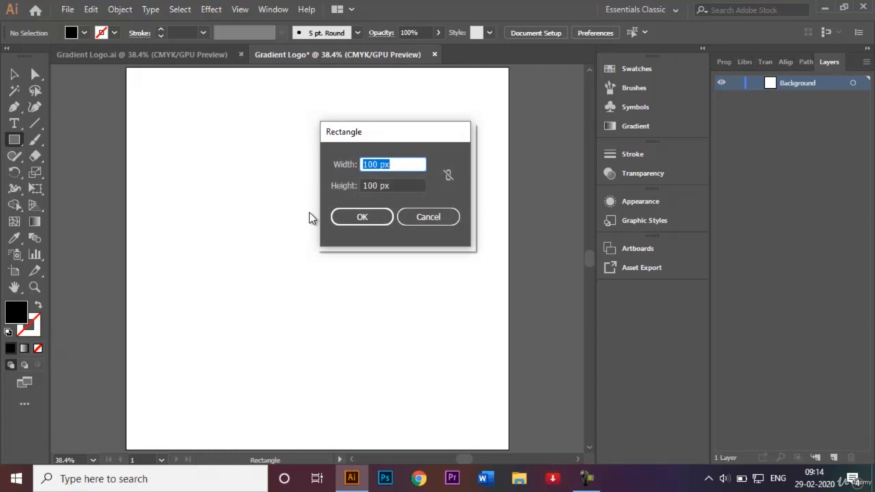
click(370, 163)
text(0)
click(367, 184)
text(0)
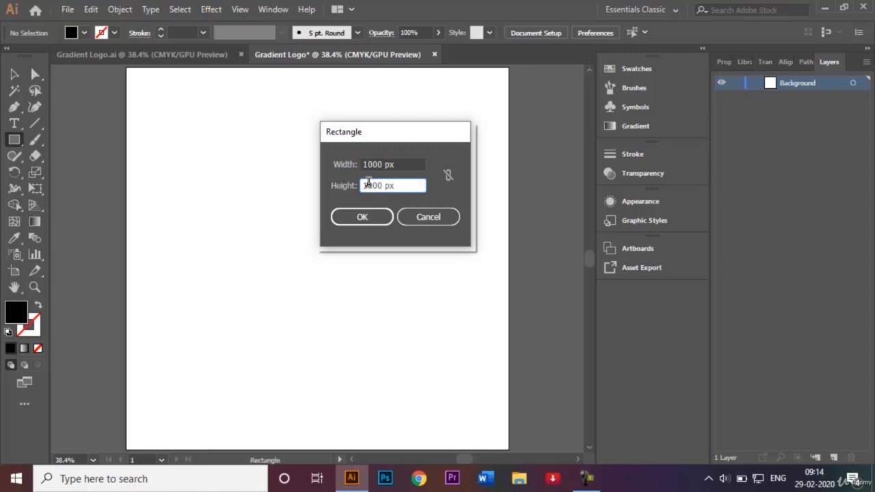
click(362, 217)
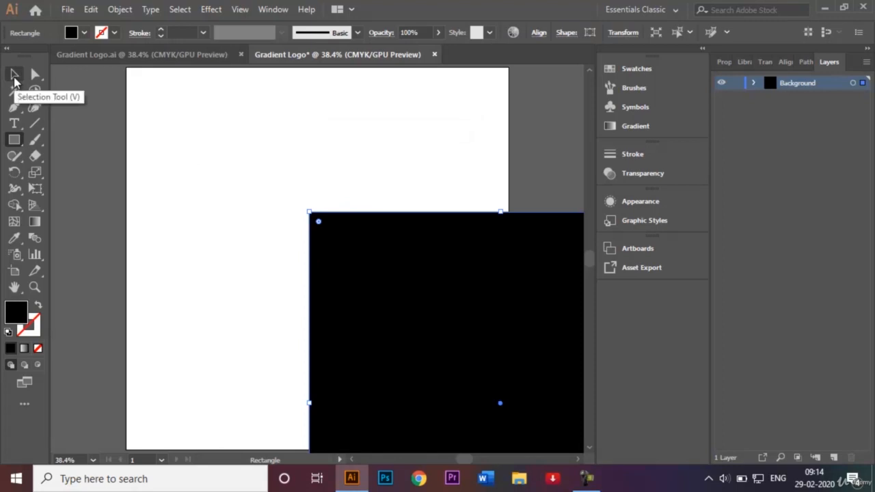
- Move the black square so it covers the artboard exactly, and deselect it
click(15, 75)
drag(426, 313, 245, 171)
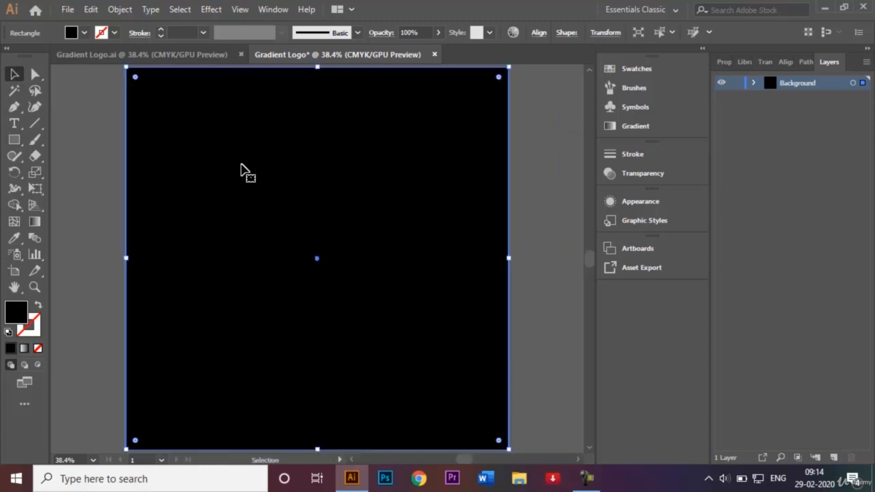
click(531, 193)
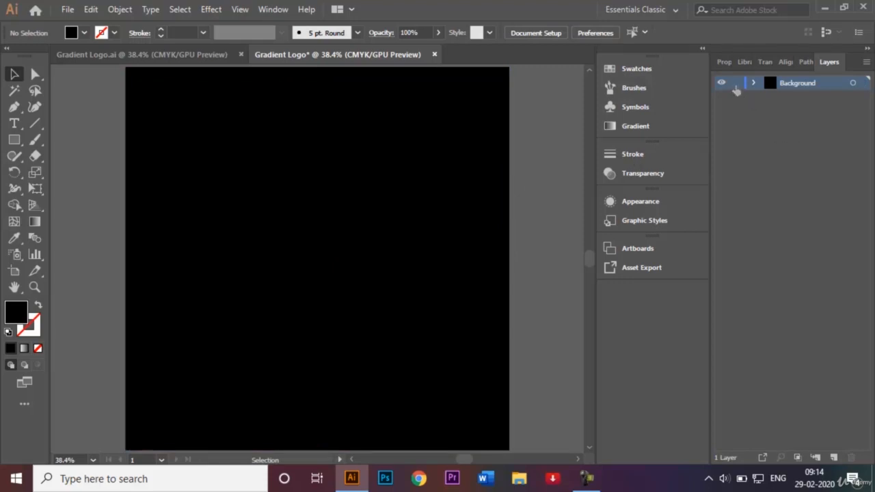
- Lock the Background layer and add a new layer named Logo above it
click(735, 85)
click(833, 458)
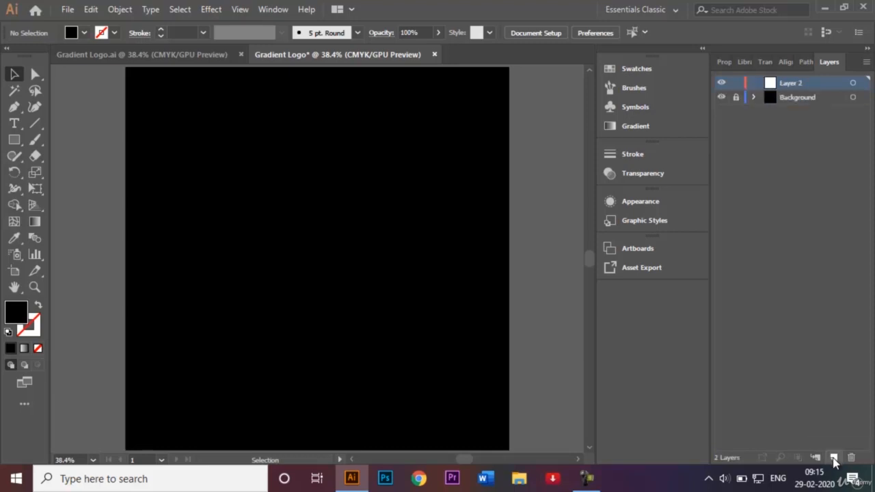
double_click(793, 84)
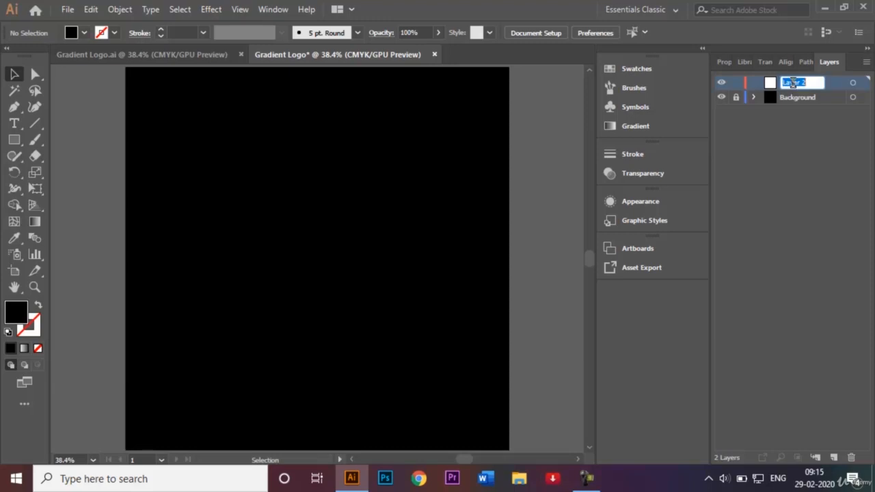
key(BackSpace)
text(Logo)
key(Return)
- Set up the Ellipse tool with no fill and a white 3 pt stroke
click(16, 140)
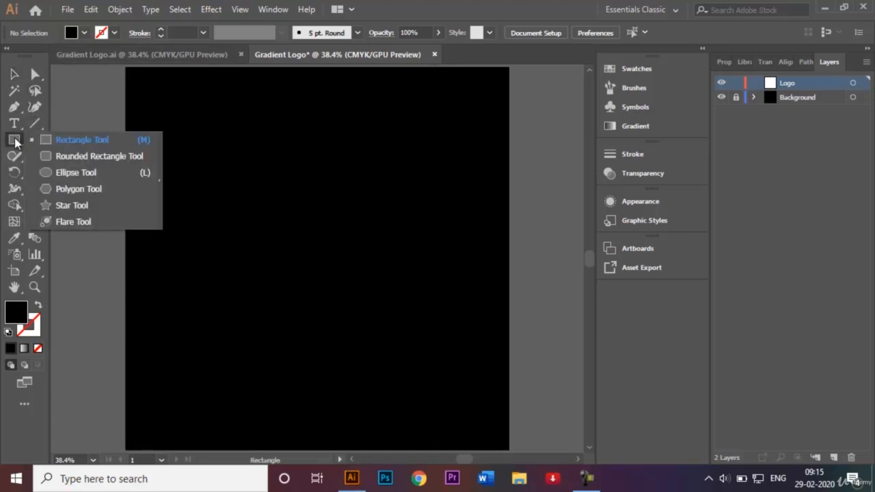
click(69, 175)
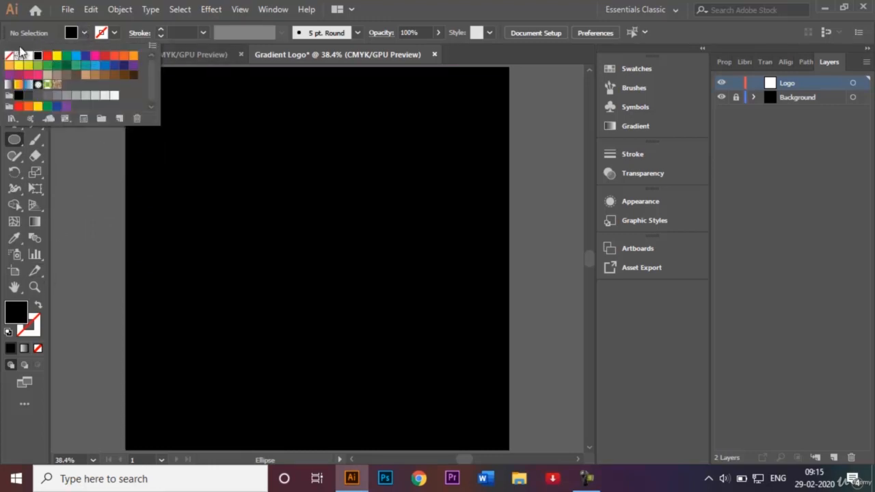
click(9, 55)
click(115, 32)
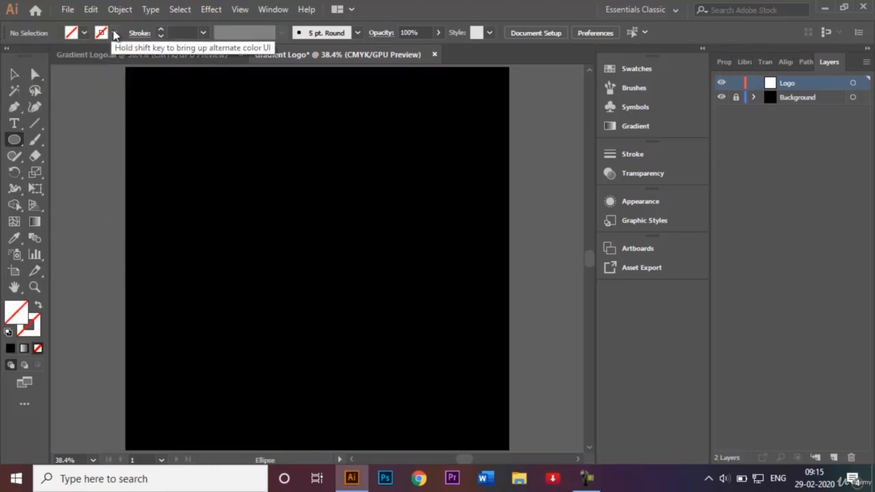
click(115, 32)
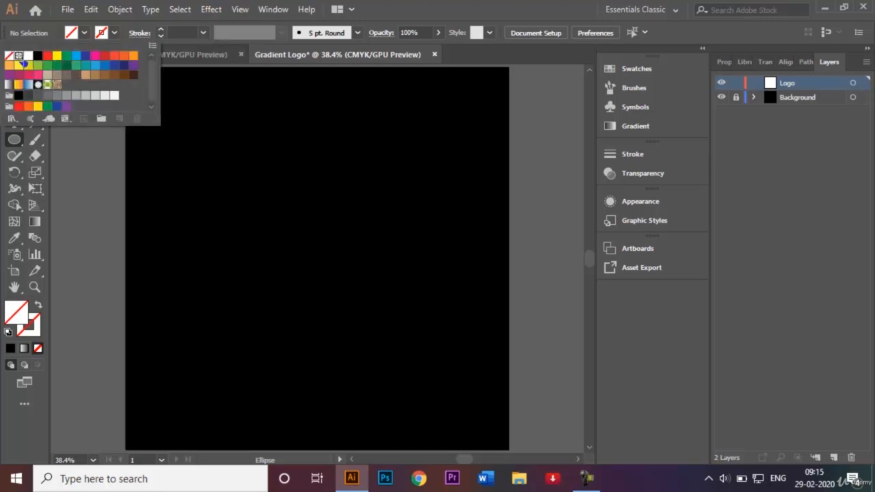
click(19, 56)
click(28, 56)
click(76, 177)
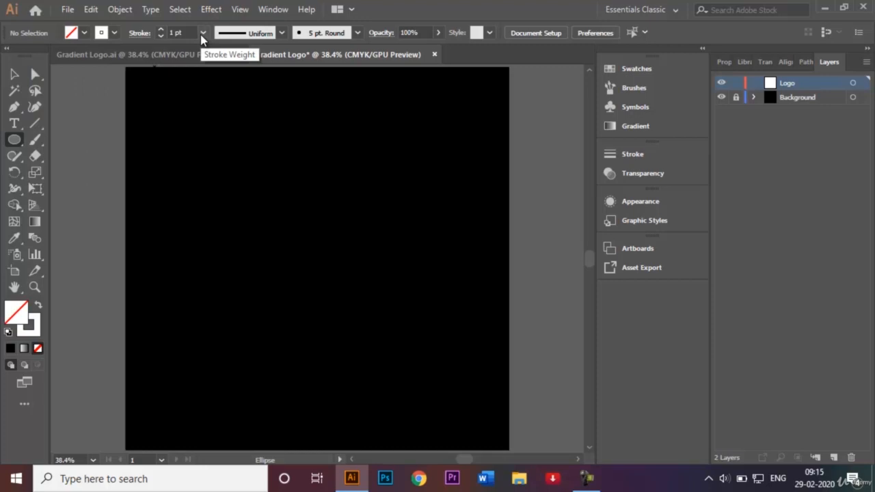
click(203, 33)
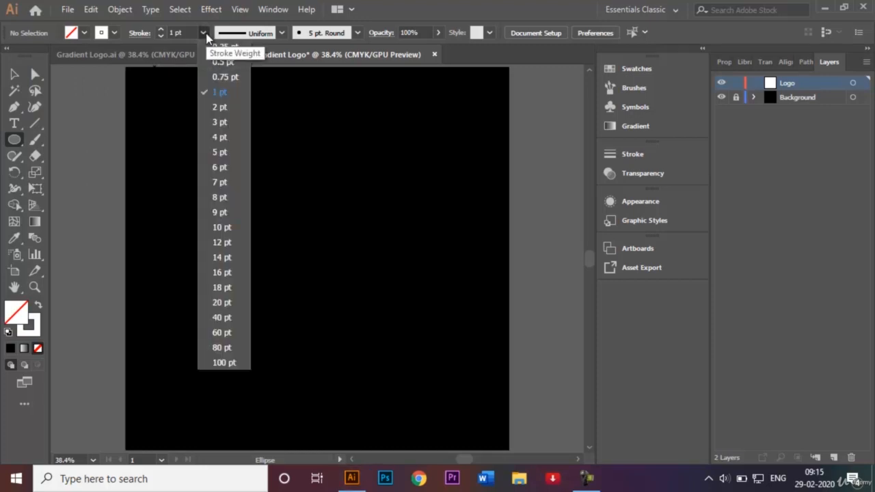
click(220, 122)
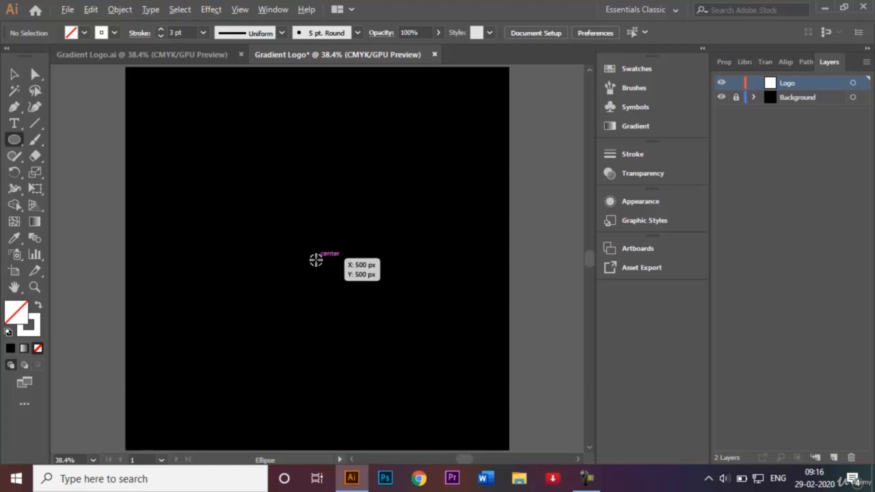
- Draw a large circle outward from the artboard's center, nearly filling the artboard, and deselect it
drag(316, 259, 475, 397)
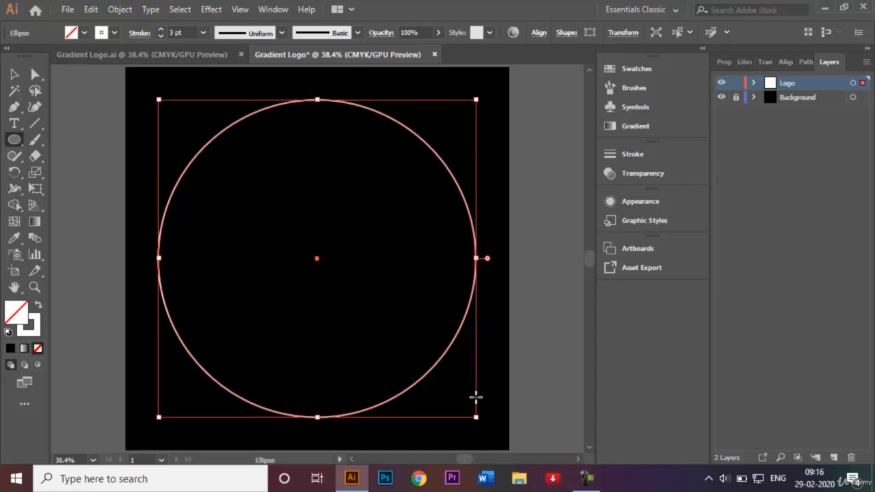
click(14, 74)
click(36, 107)
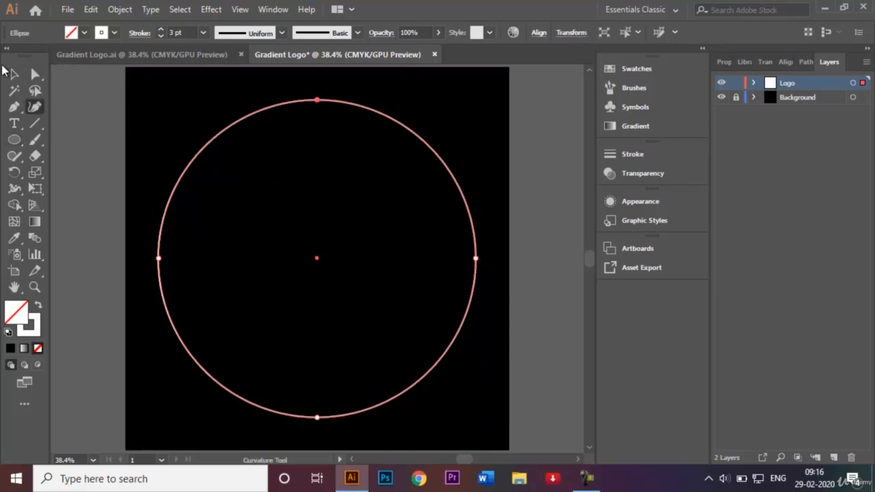
click(14, 74)
click(81, 101)
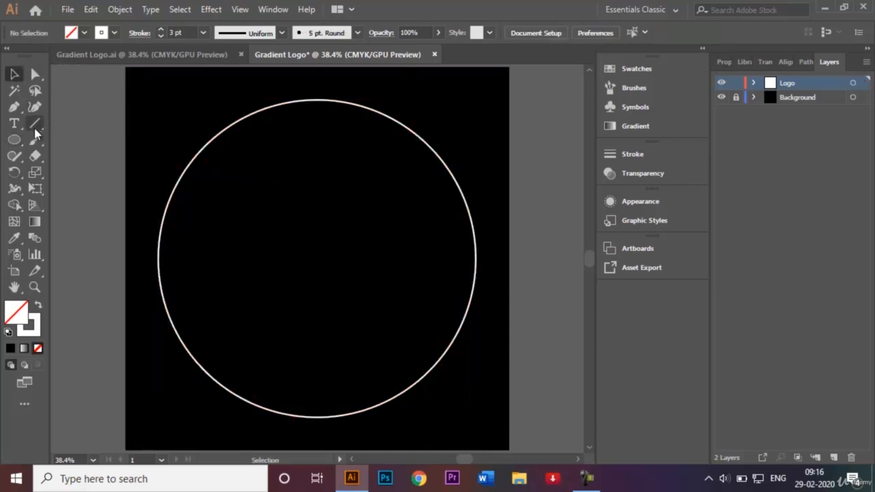
- Draw a smaller circle, slightly over half the large circle's diameter, from its center and move it straight up to touch the large circle's top
click(15, 140)
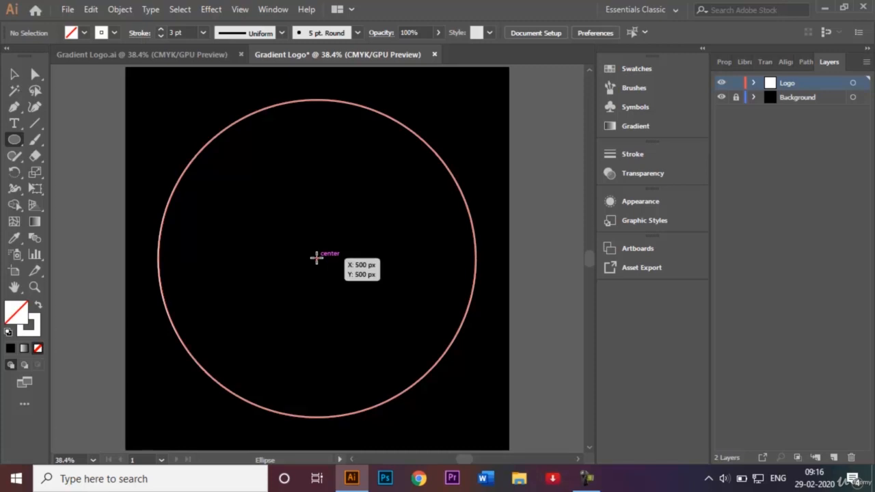
drag(316, 258, 404, 315)
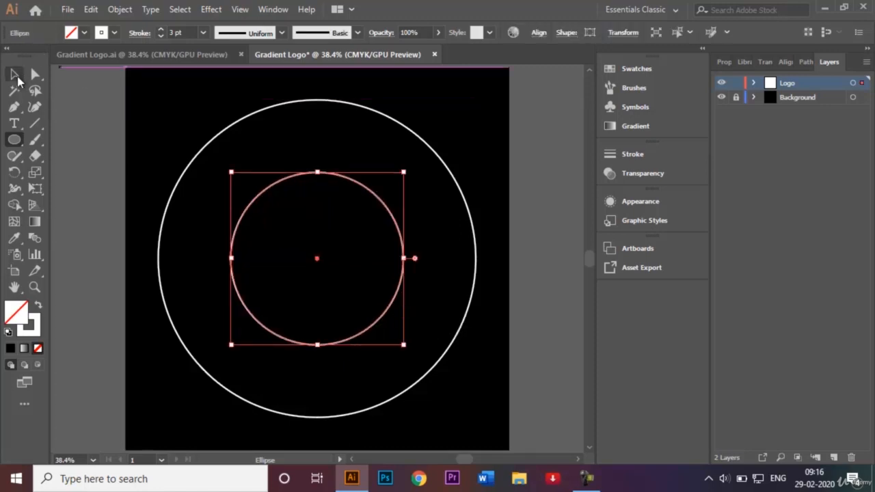
click(16, 75)
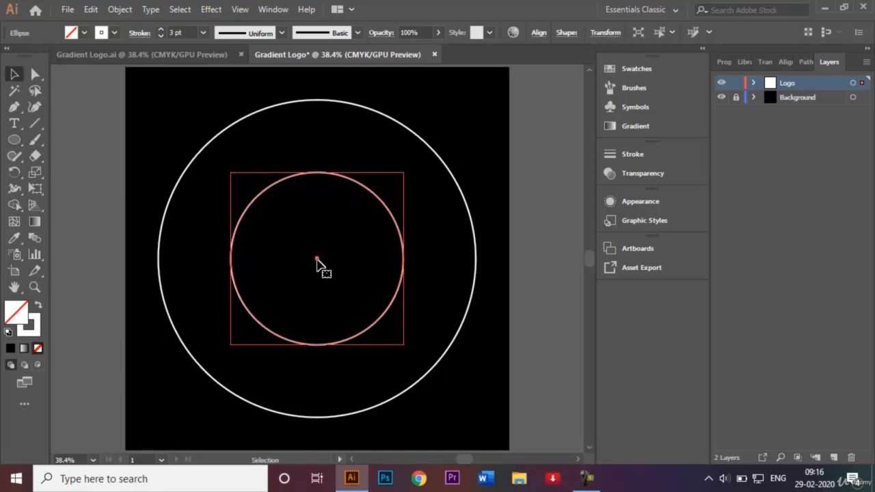
drag(316, 259, 316, 190)
click(444, 131)
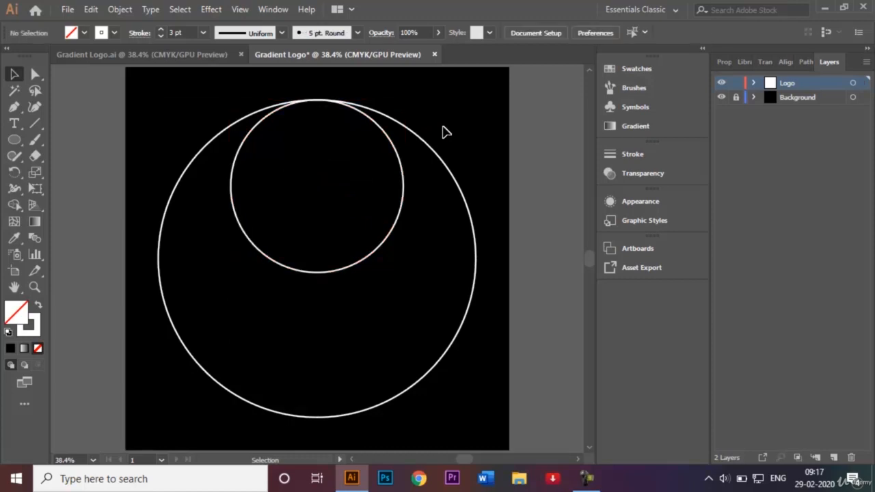
- Duplicate the small circle straight down so the copy touches the large circle's bottom edge, and deselect it
click(390, 245)
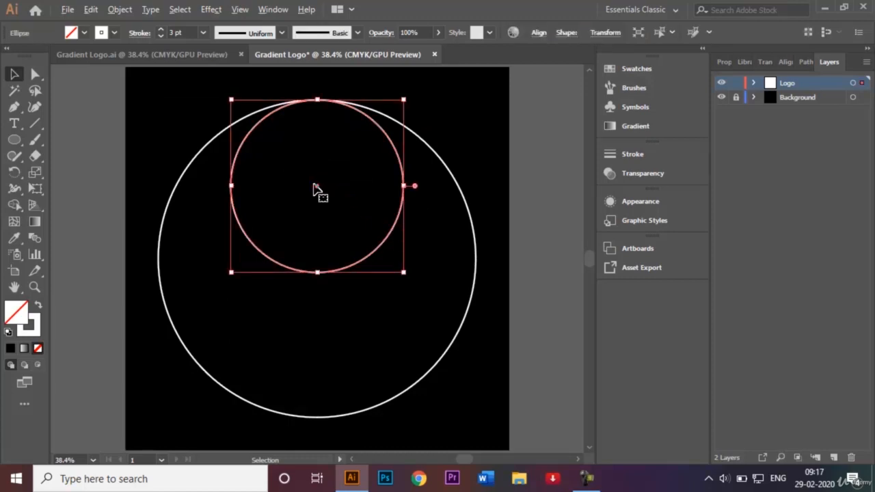
drag(316, 191, 319, 333)
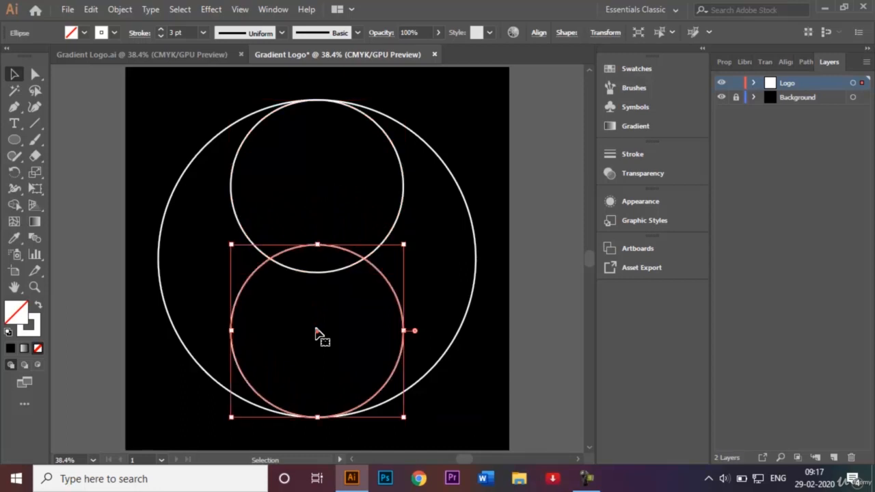
click(531, 197)
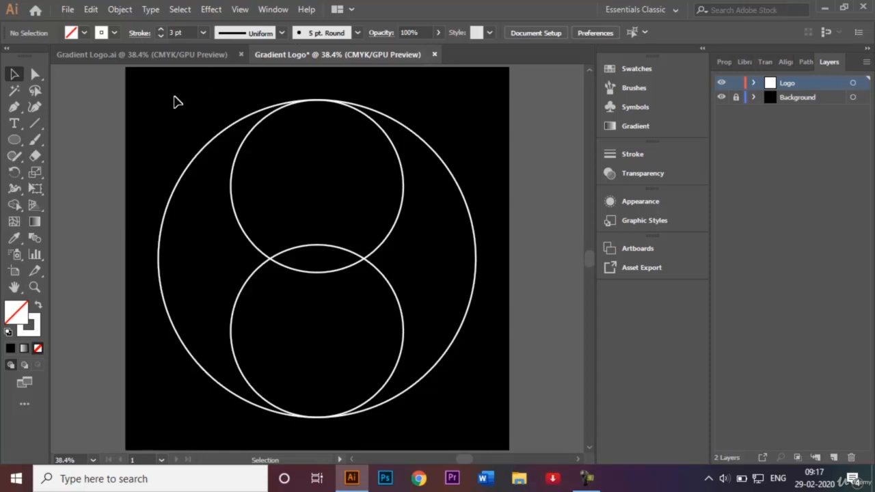
- Use the Shape Builder on all three circles to merge the left crescent with the lower circle and the upper circle with the right crescent
drag(158, 100, 477, 425)
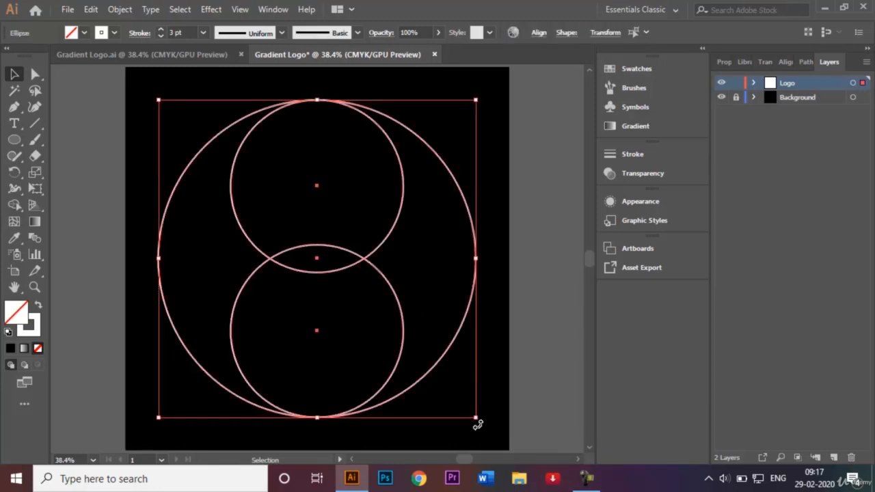
click(14, 206)
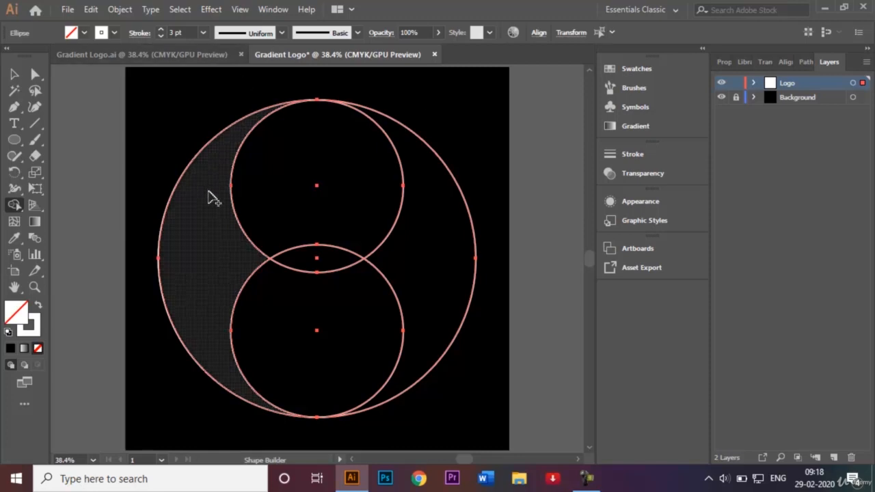
mouse_move(209, 195)
mouse_down()
mouse_move(219, 267)
mouse_move(239, 303)
mouse_move(316, 339)
mouse_up()
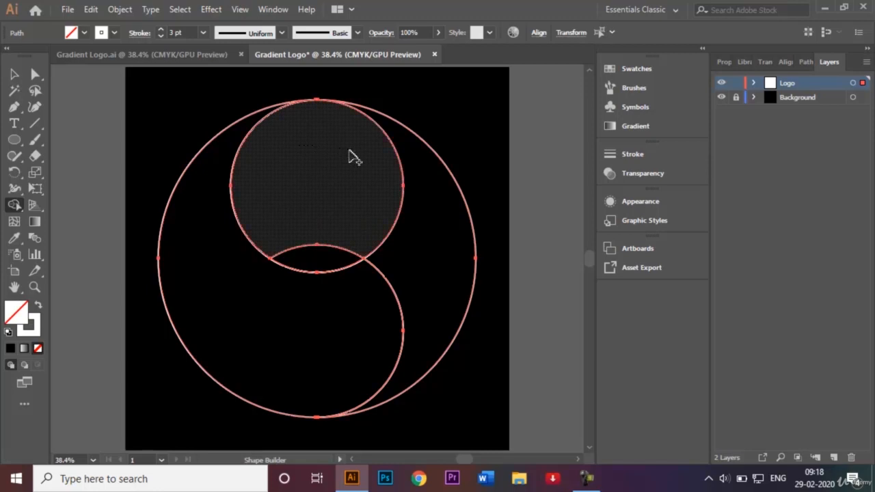
mouse_move(350, 156)
mouse_down()
mouse_move(408, 174)
mouse_move(430, 205)
mouse_move(436, 251)
mouse_up()
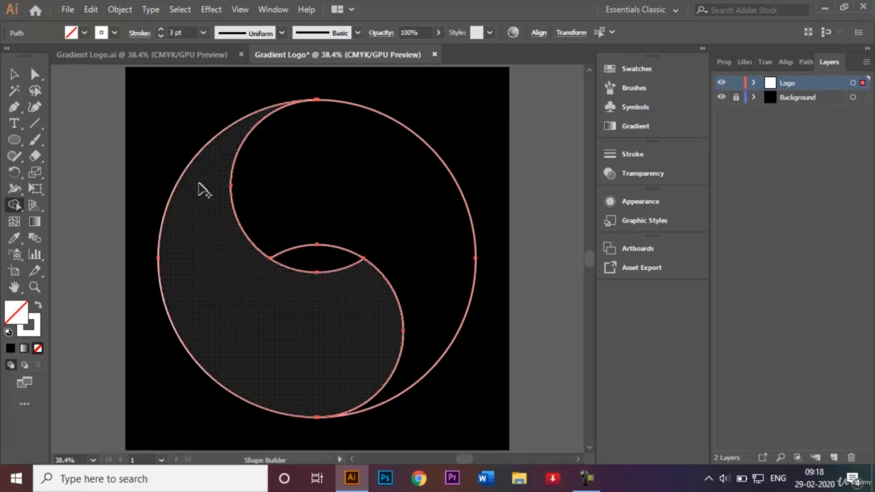
click(15, 74)
click(123, 158)
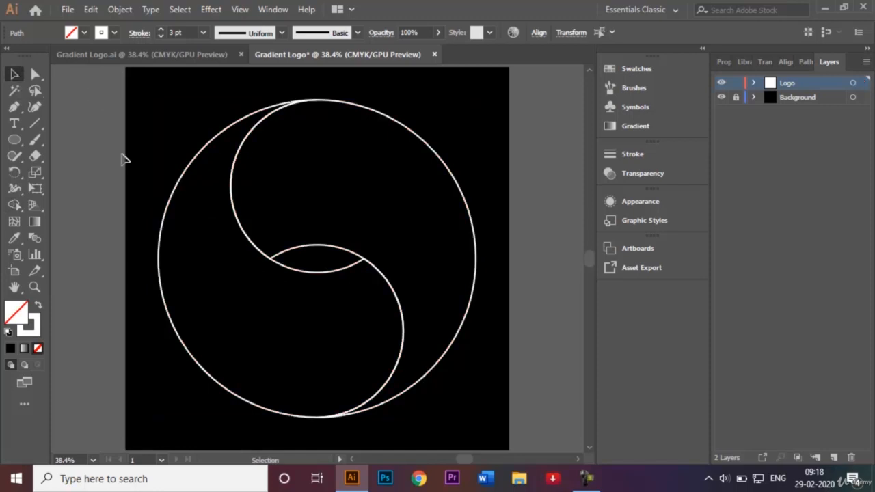
- Try moving the upper-right shape away from the other half, undo the move, and deselect it
drag(398, 124, 413, 117)
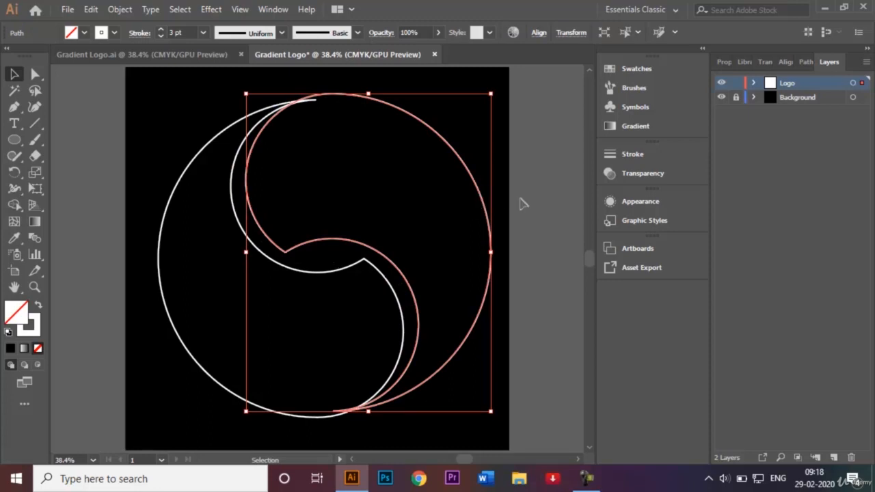
key(ctrl+z)
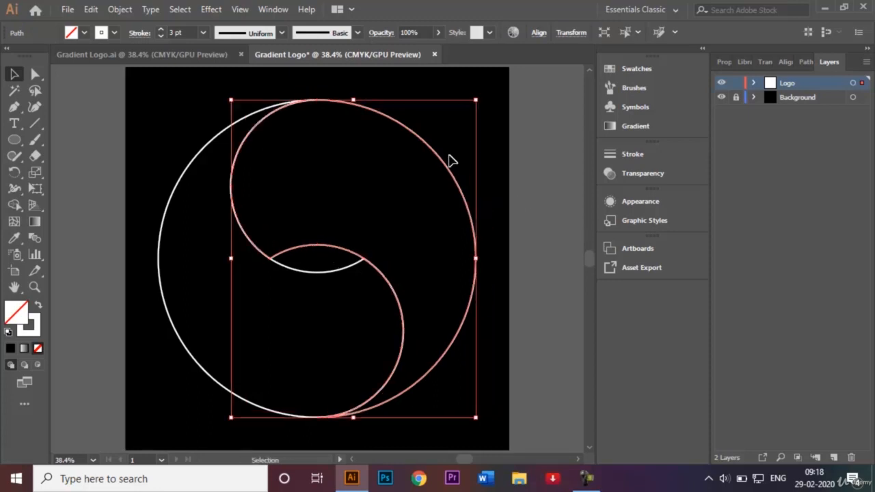
click(497, 156)
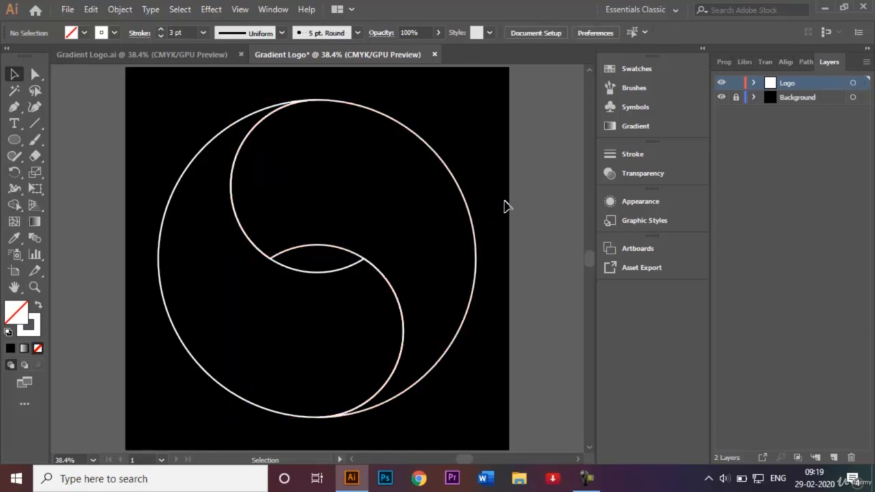
- Apply a linear gradient fill to the lower-left shape
click(161, 237)
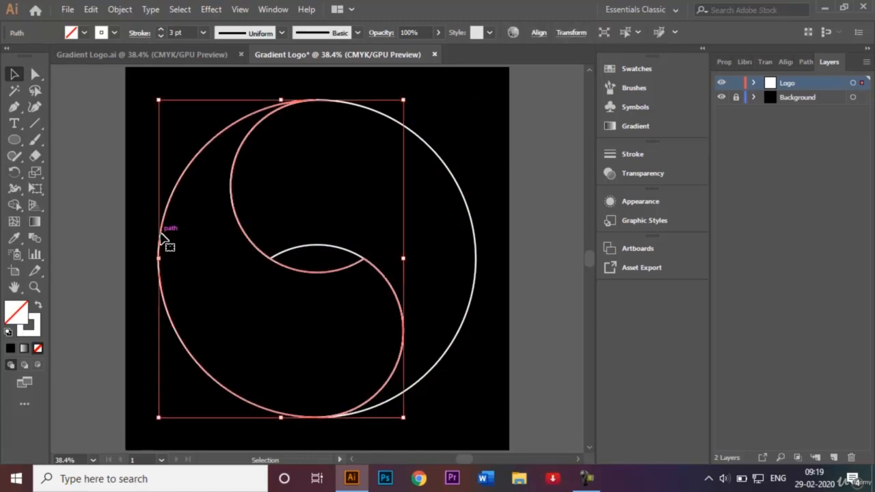
click(36, 223)
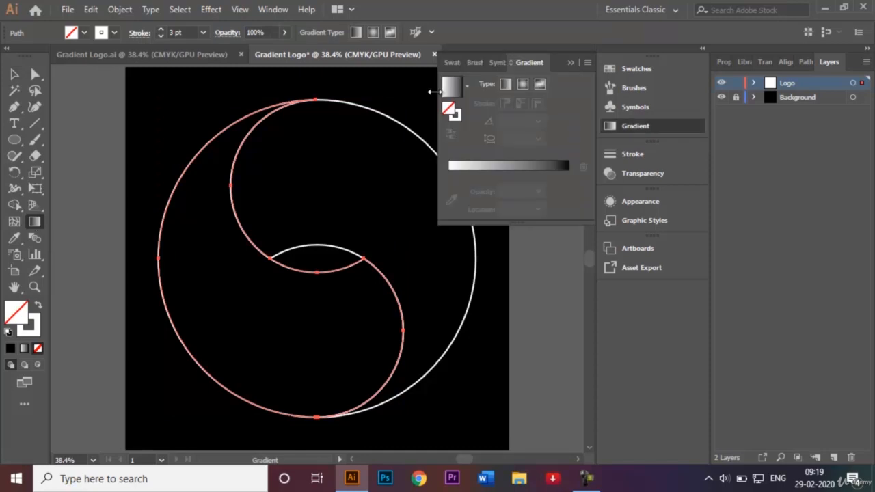
click(506, 85)
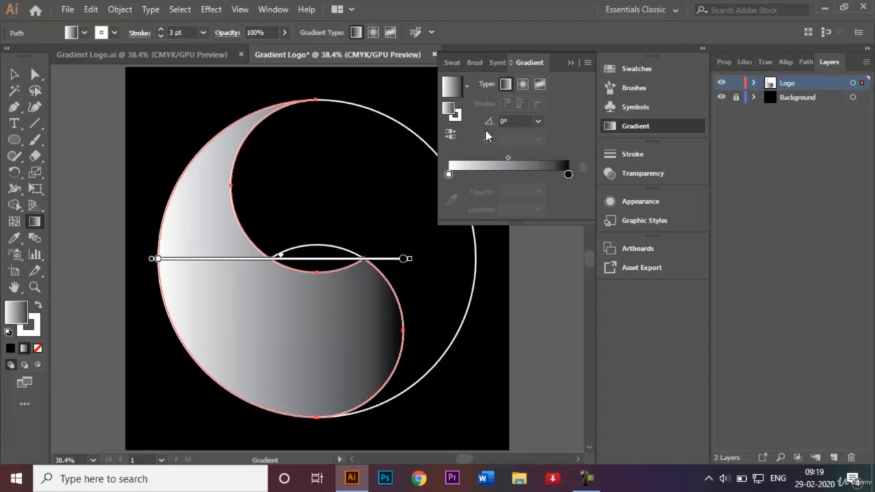
- Set the gradient's start stop to yellow and its end stop to dark blue
double_click(449, 175)
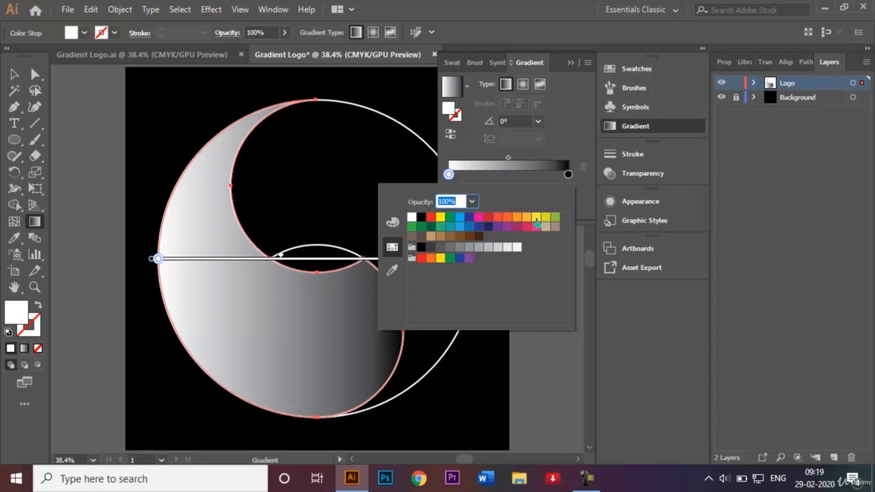
click(536, 217)
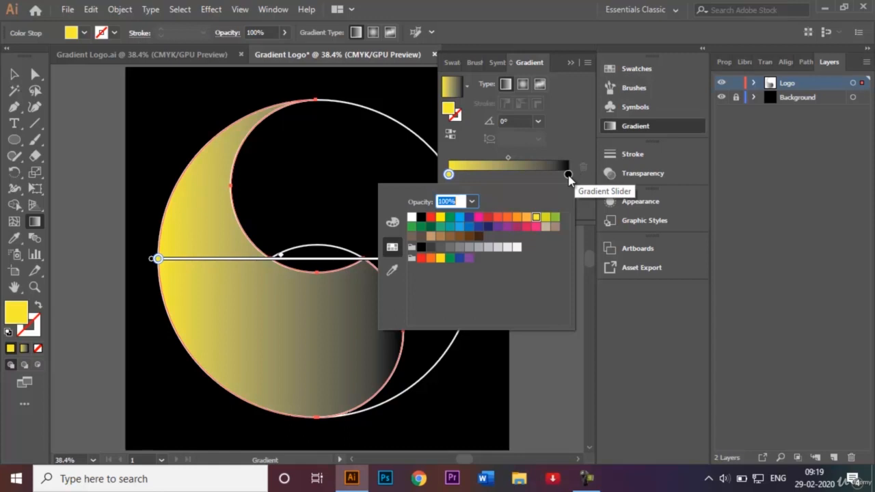
click(568, 175)
double_click(568, 175)
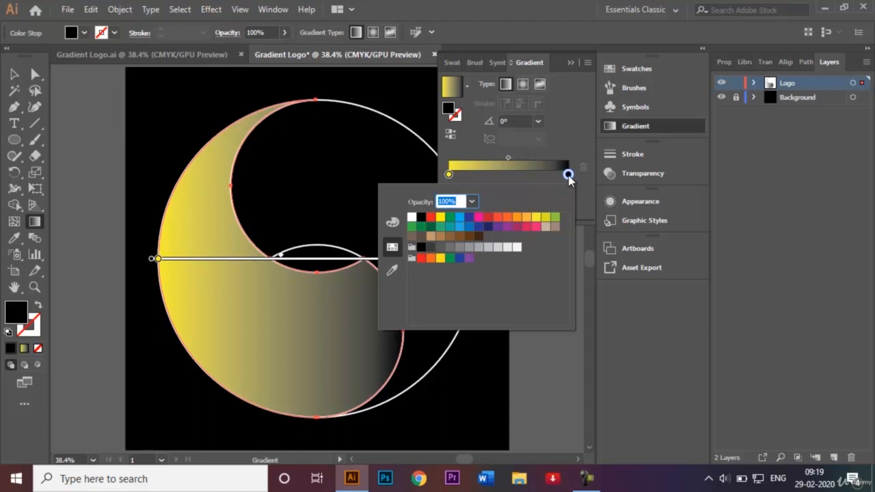
click(488, 228)
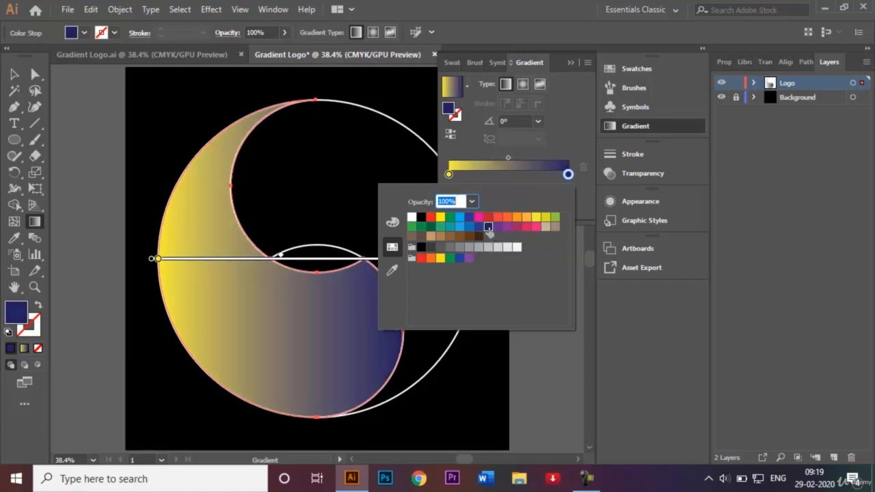
click(571, 65)
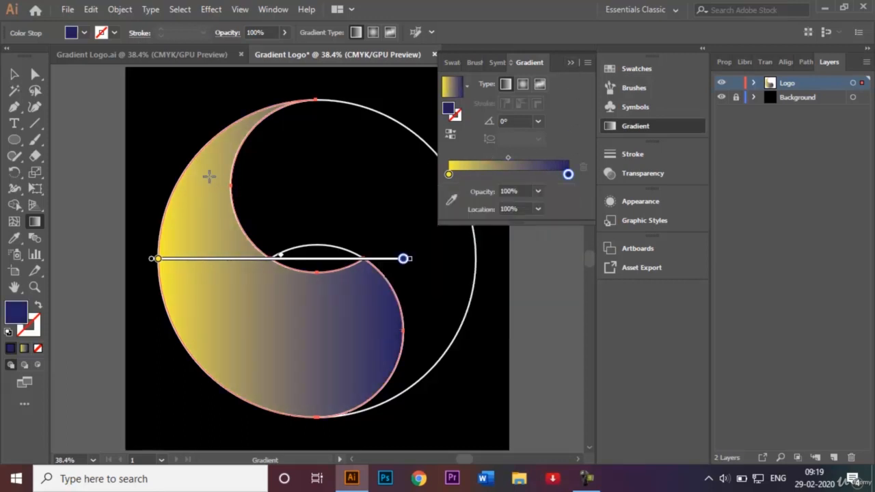
- Redirect the lower-left shape's gradient diagonally at about -54°, from yellow in its upper-left crescent to blue in its lower bulge, and deselect it
drag(207, 175, 314, 320)
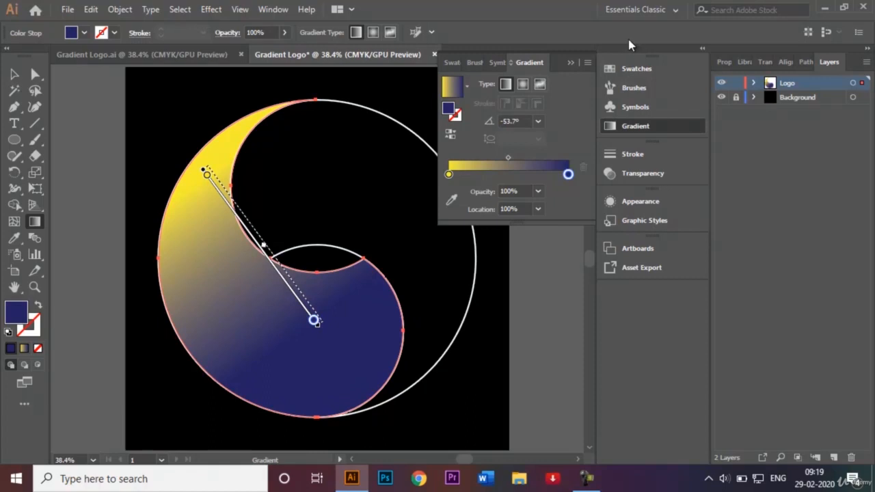
click(570, 62)
click(14, 74)
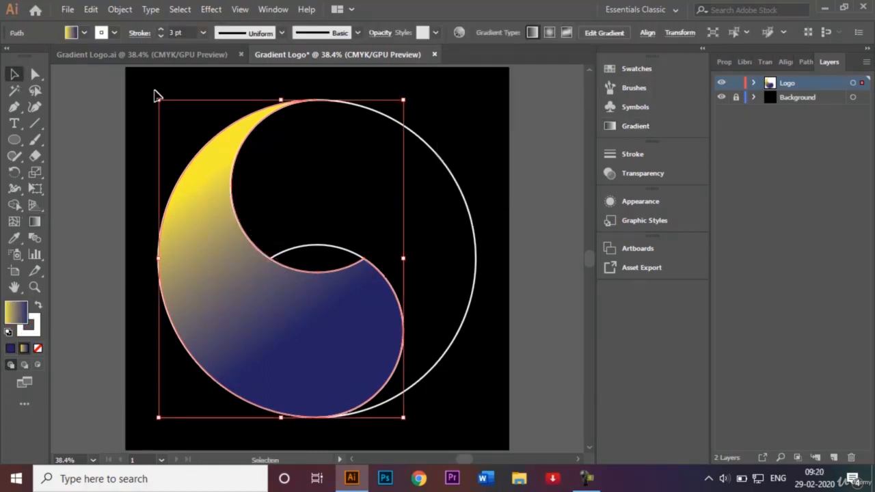
click(156, 94)
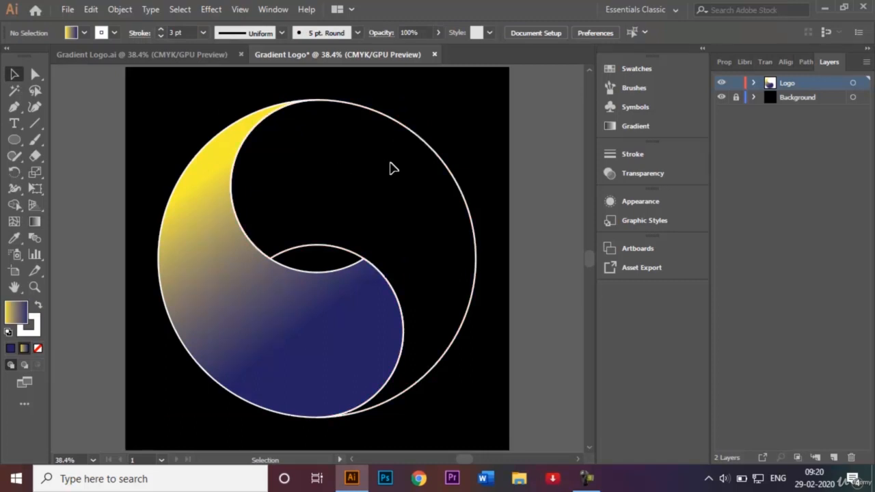
- Fill the upper-right shape with the same yellow-to-dark-blue linear gradient
click(445, 171)
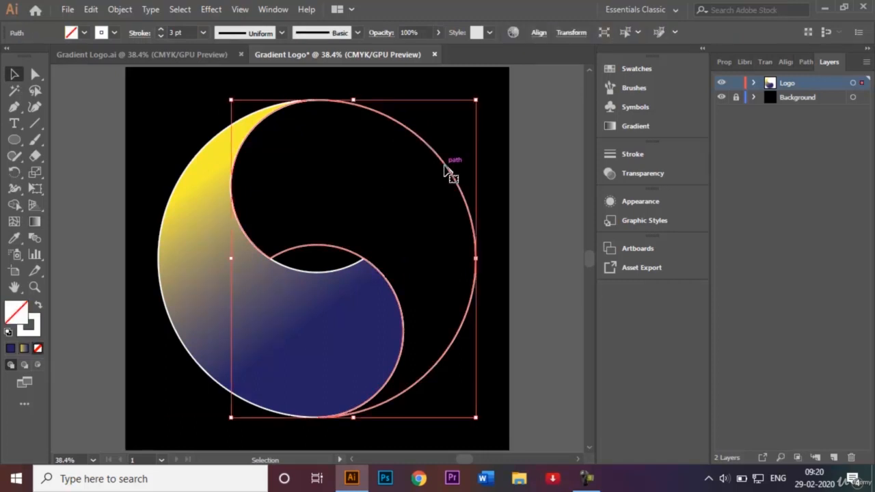
click(31, 222)
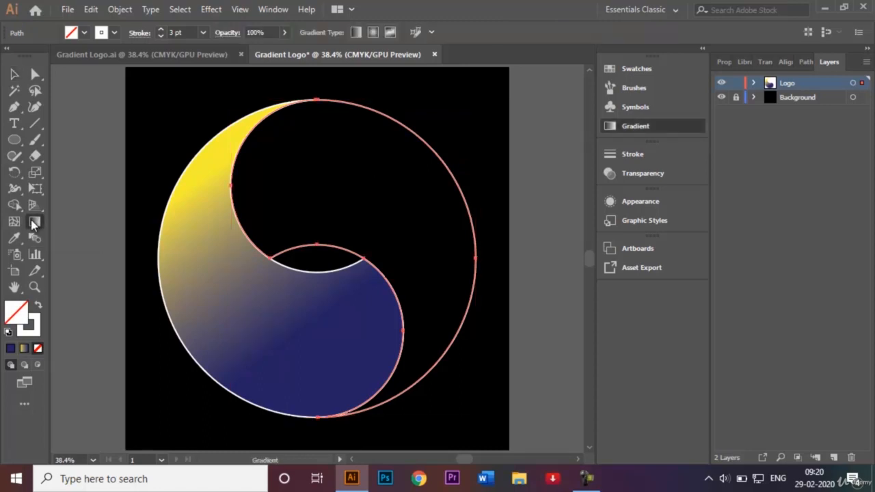
click(506, 168)
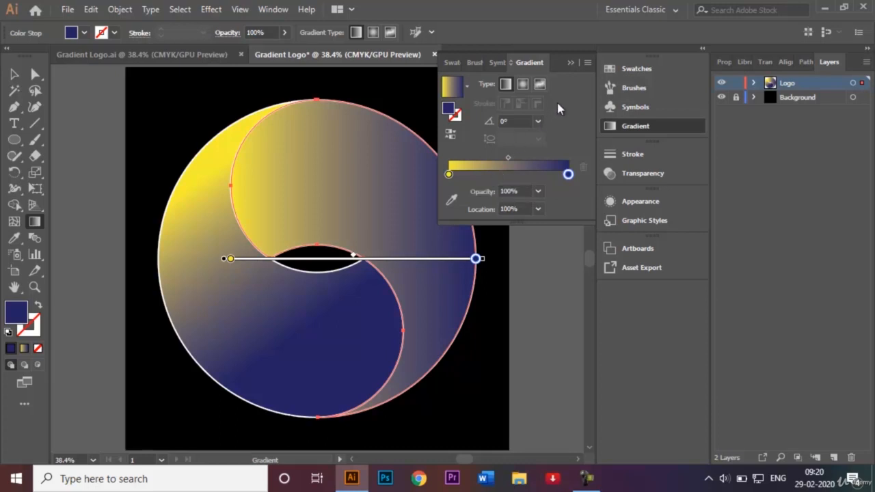
click(570, 63)
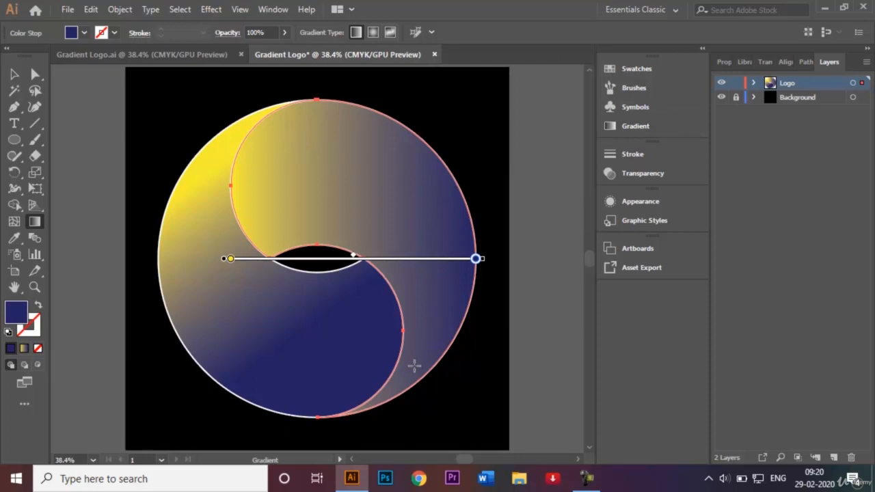
- Redirect the upper-right shape's gradient diagonally from yellow in its lower-right crescent to blue in its upper bulge, and deselect it
mouse_move(415, 365)
mouse_down()
mouse_move(422, 297)
mouse_move(365, 205)
mouse_move(320, 181)
mouse_move(336, 196)
mouse_up()
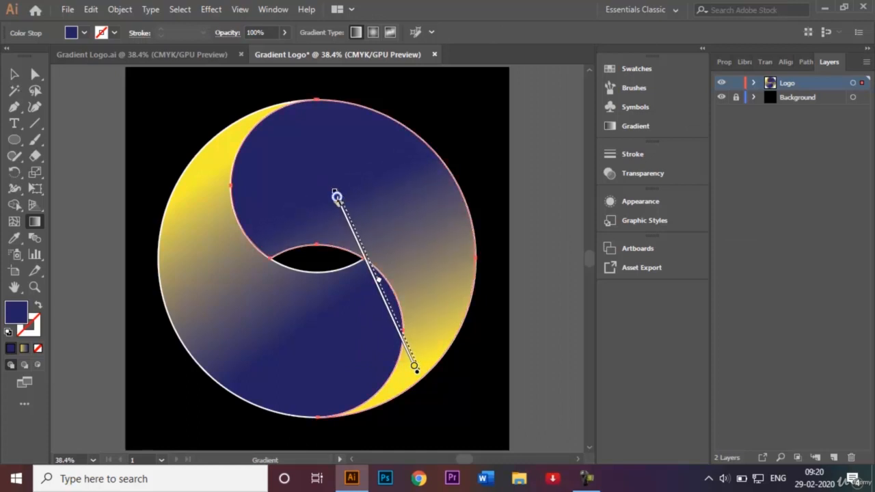
click(14, 74)
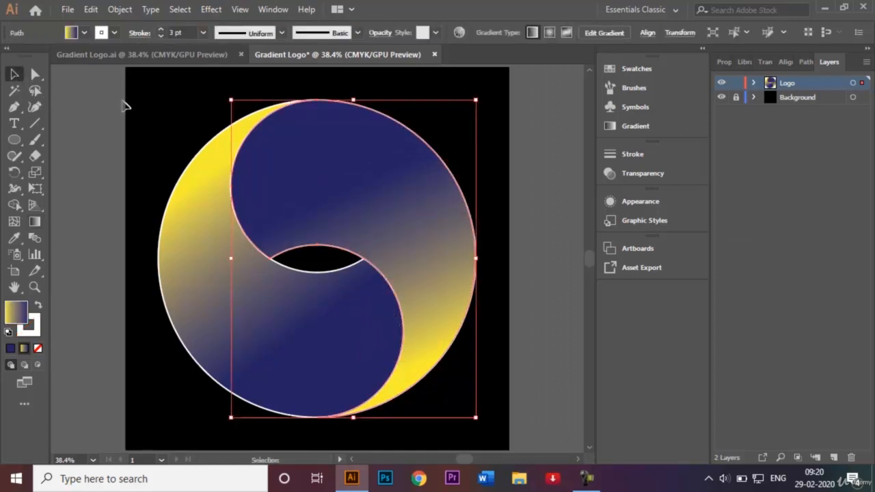
click(182, 116)
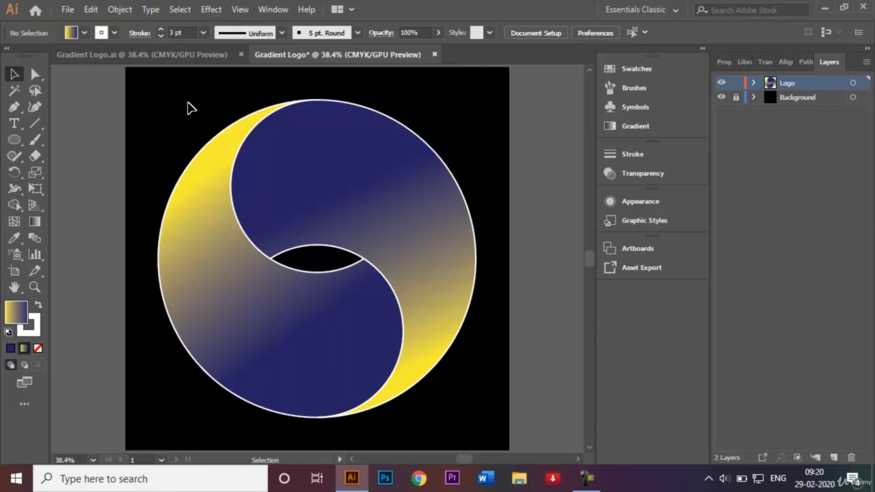
- Remove the white outline from both interlocking gradient shapes by setting their stroke to none, and deselect them
click(440, 364)
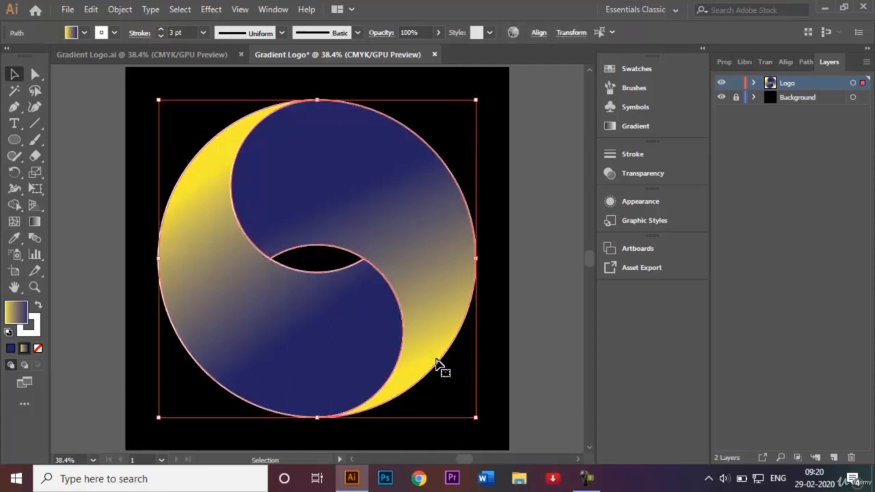
click(115, 34)
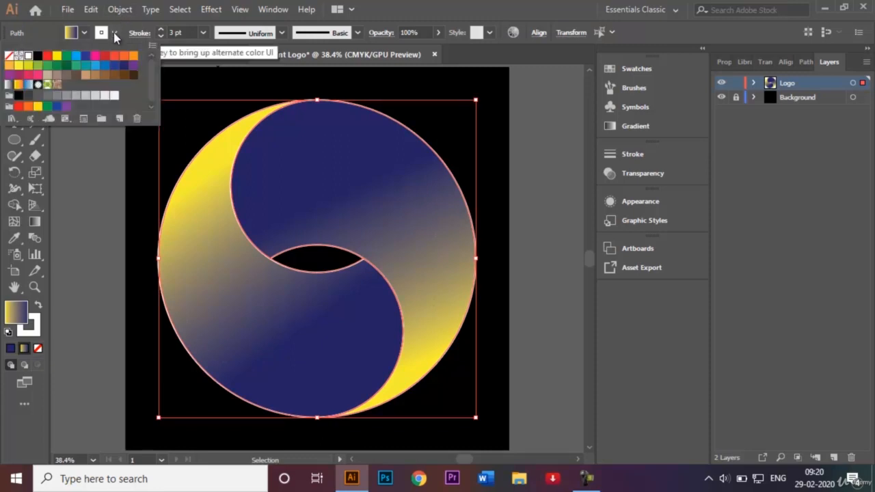
click(9, 56)
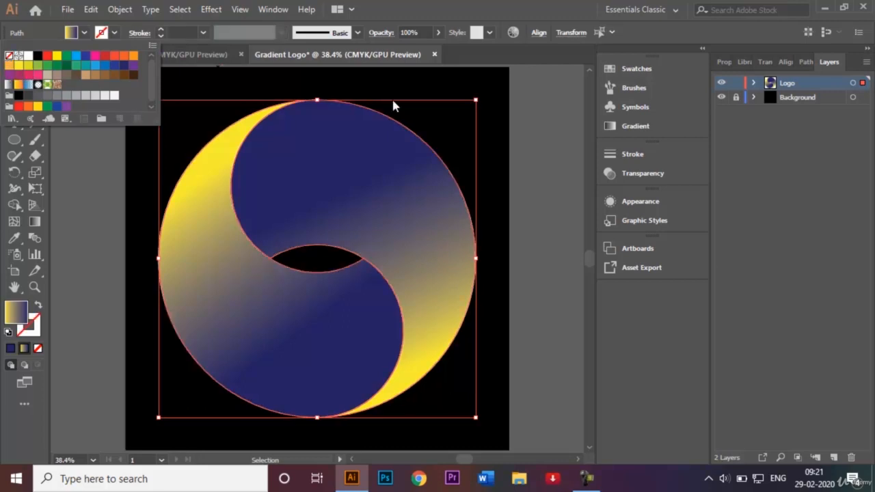
click(445, 117)
click(539, 157)
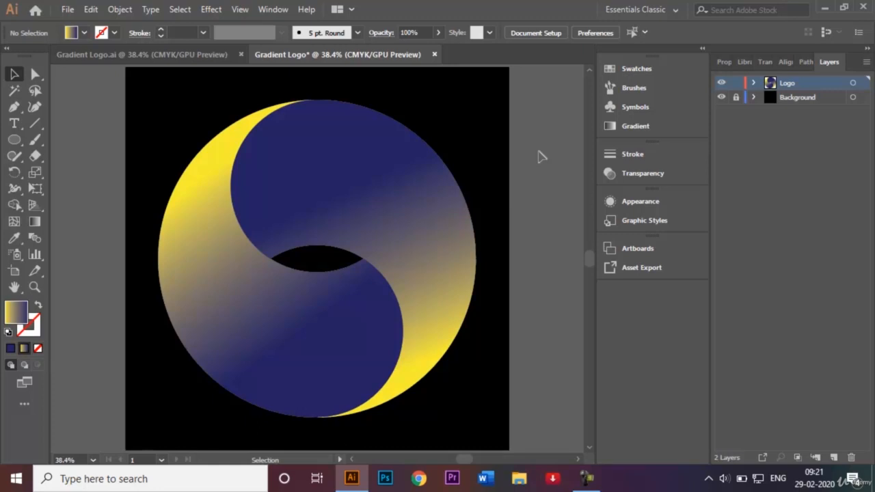
- Save the document as an Adobe Illustrator file named Gradient Logo Video.ai in the Logos folder, keeping the default Illustrator CC options
click(68, 10)
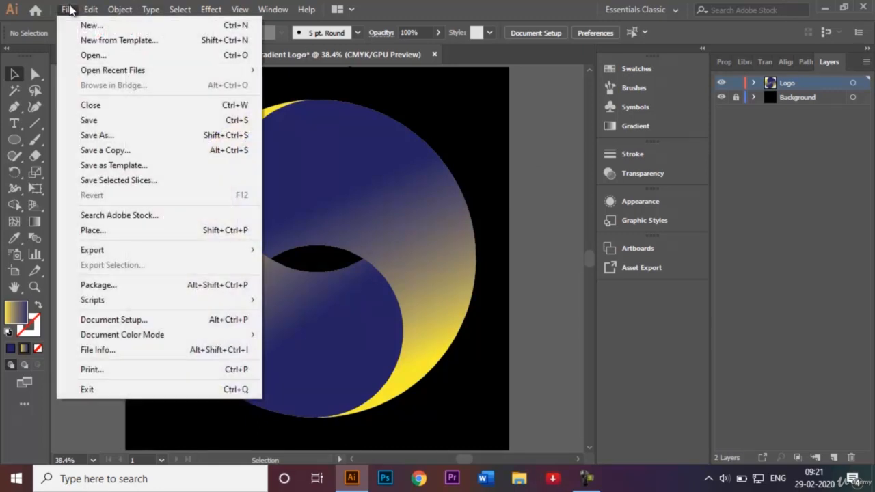
click(105, 139)
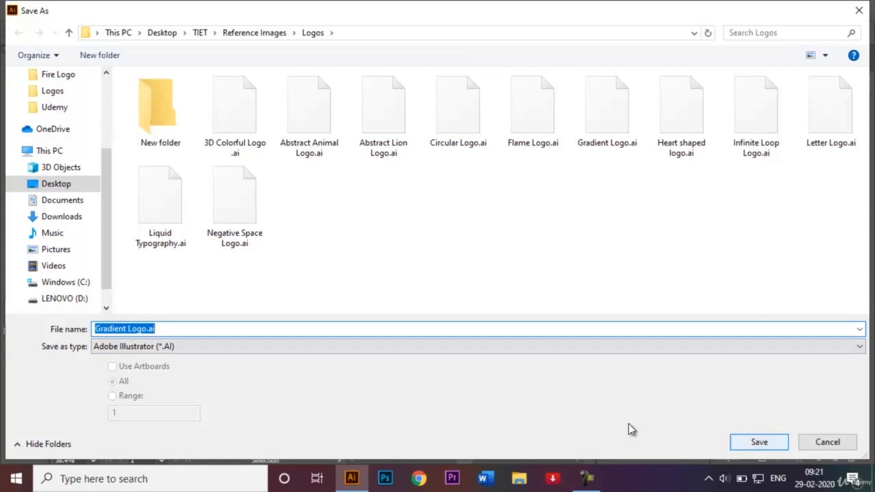
click(147, 329)
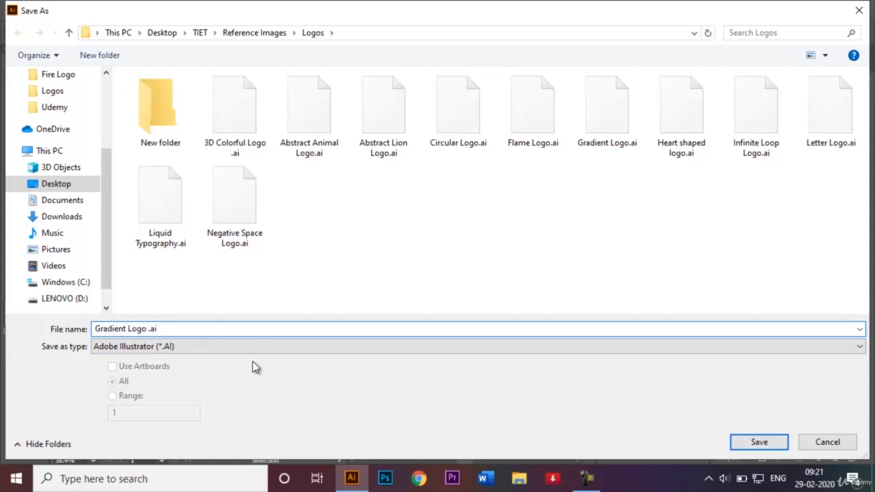
text(Video)
click(758, 441)
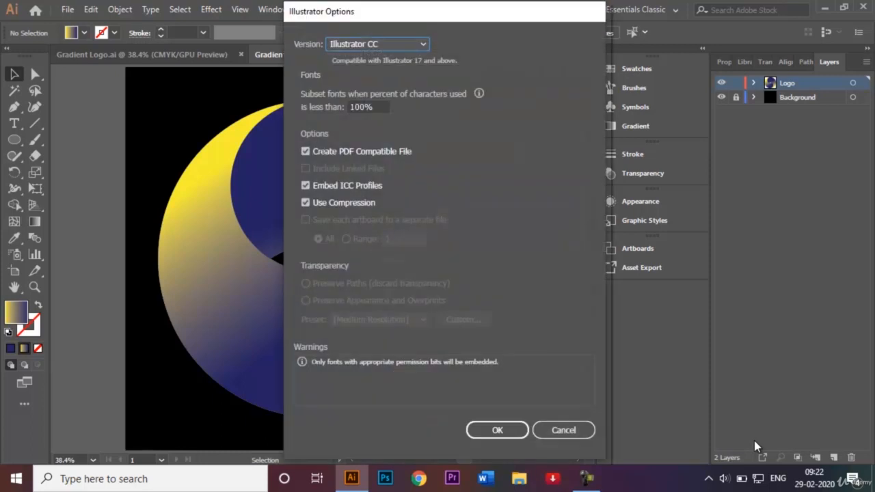
click(495, 430)
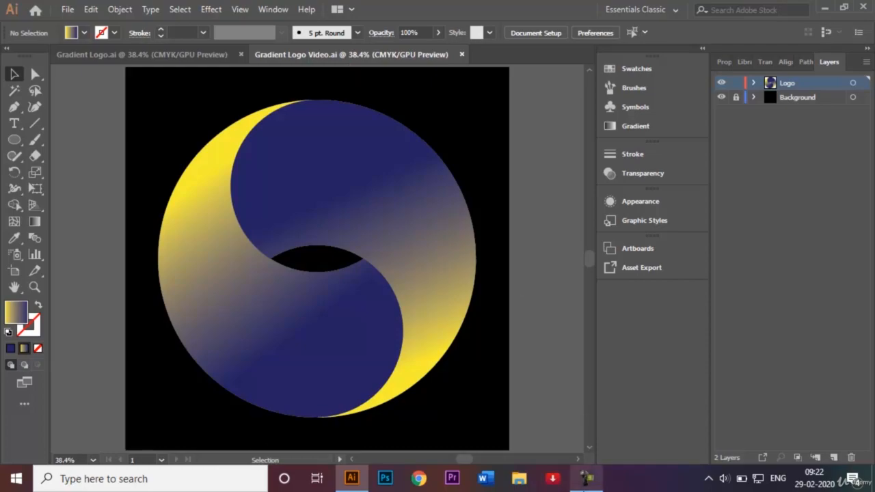
click(586, 479)
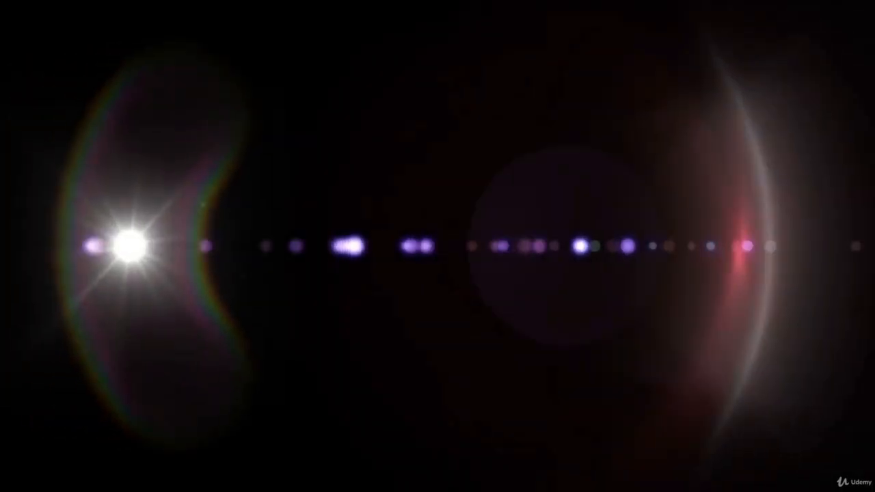